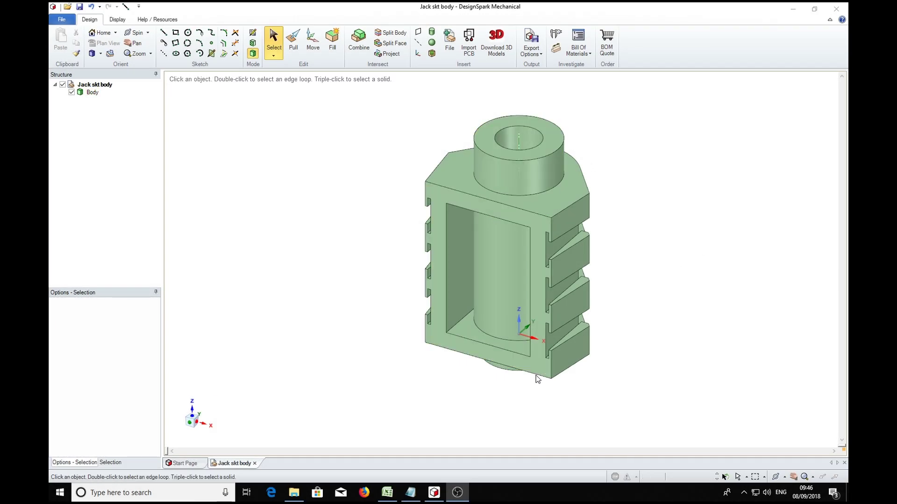
Select the flat ring-shaped top face of the socket's cylindrical boss.
click(551, 213)
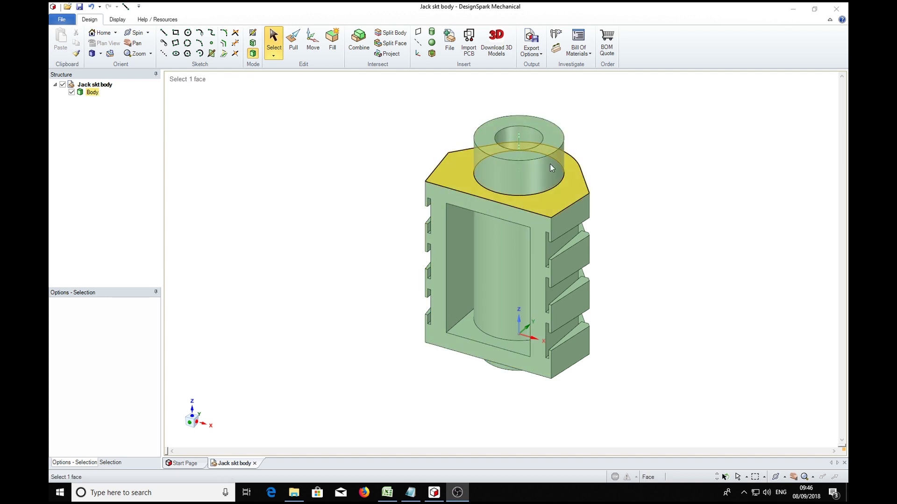
click(413, 263)
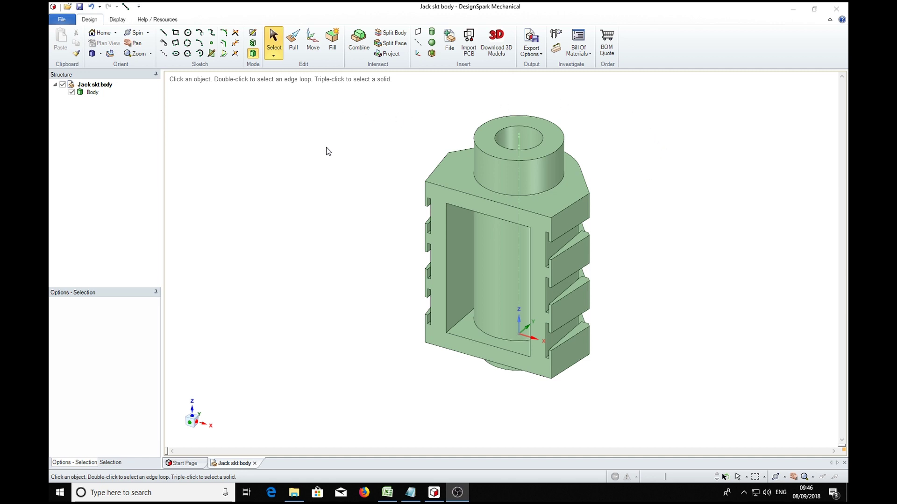
click(557, 138)
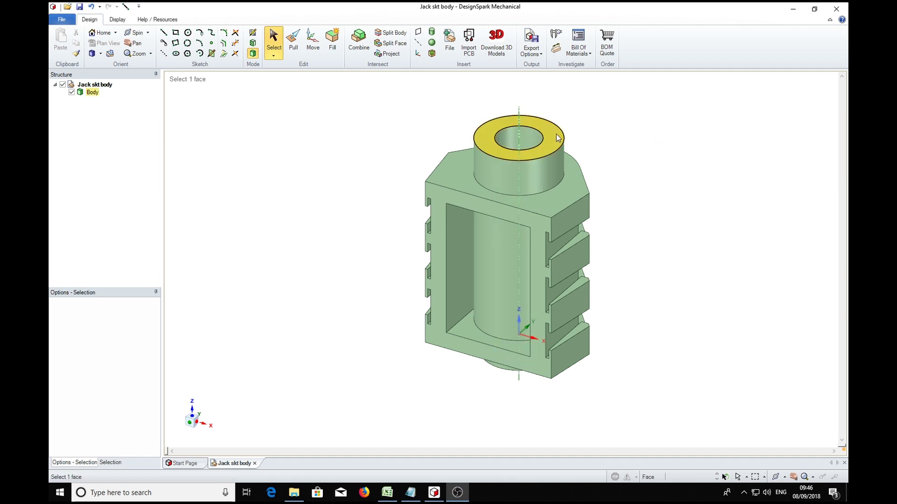
click(557, 137)
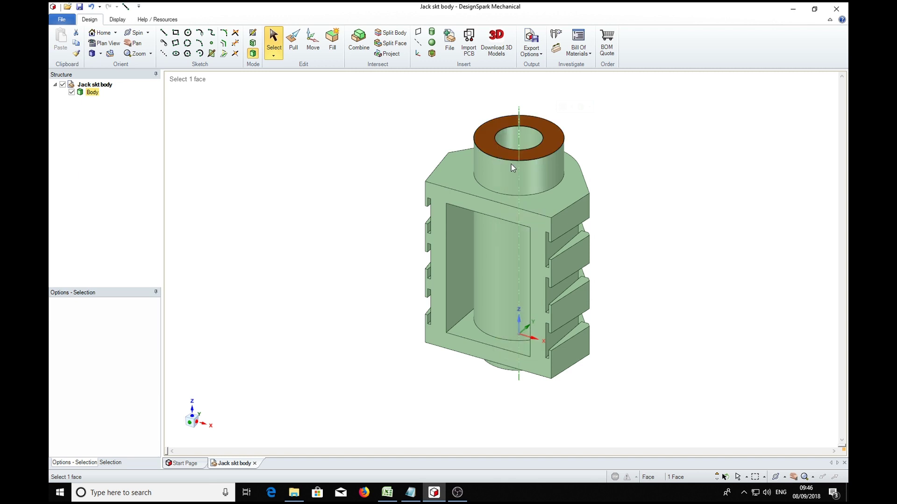
Insert a datum plane on the cylinder's top ring face, ready to reposition it.
click(418, 31)
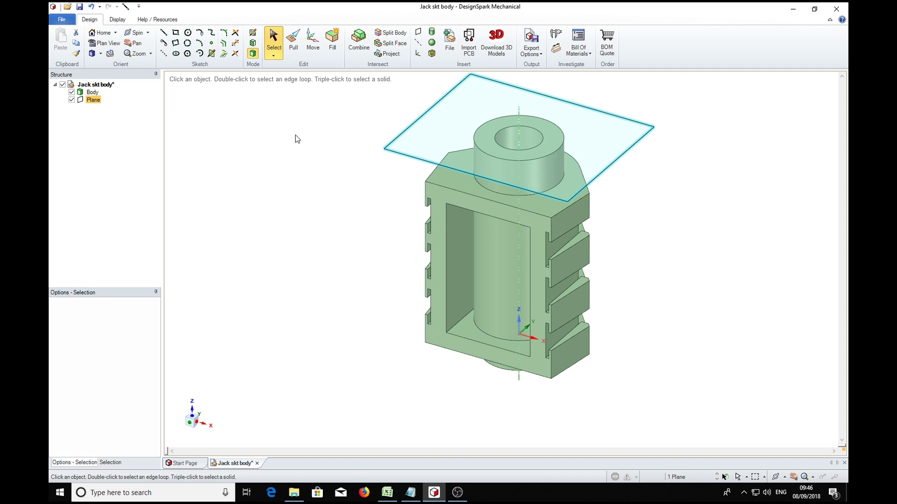
click(313, 49)
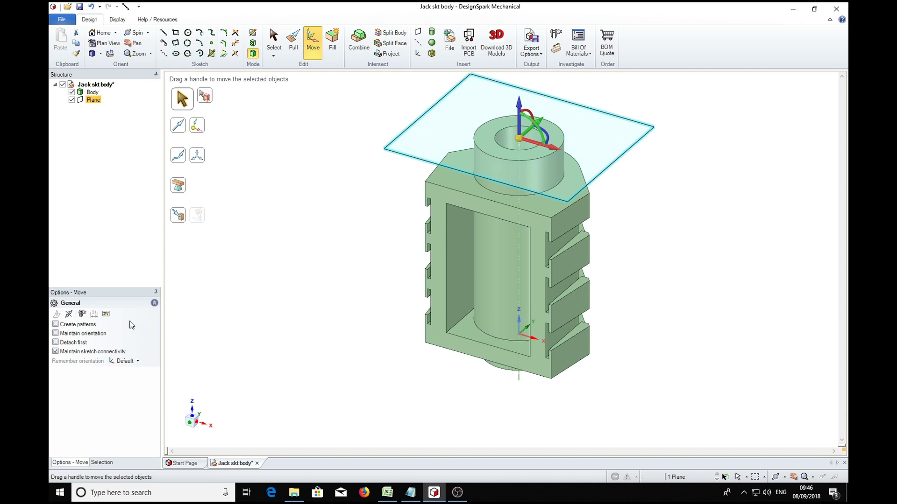
Pattern the plane up to the bottom face as 10 evenly spaced planes.
click(55, 325)
middle_drag(677, 338, 677, 251)
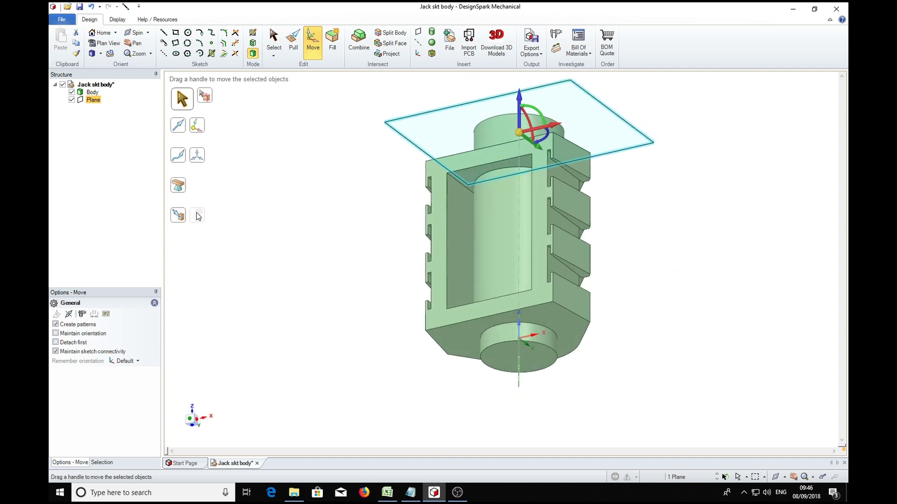
click(178, 216)
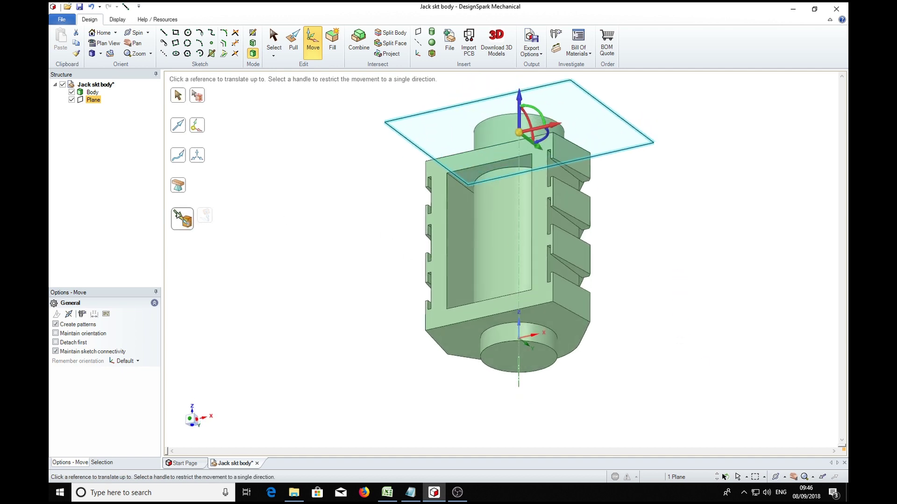
click(503, 355)
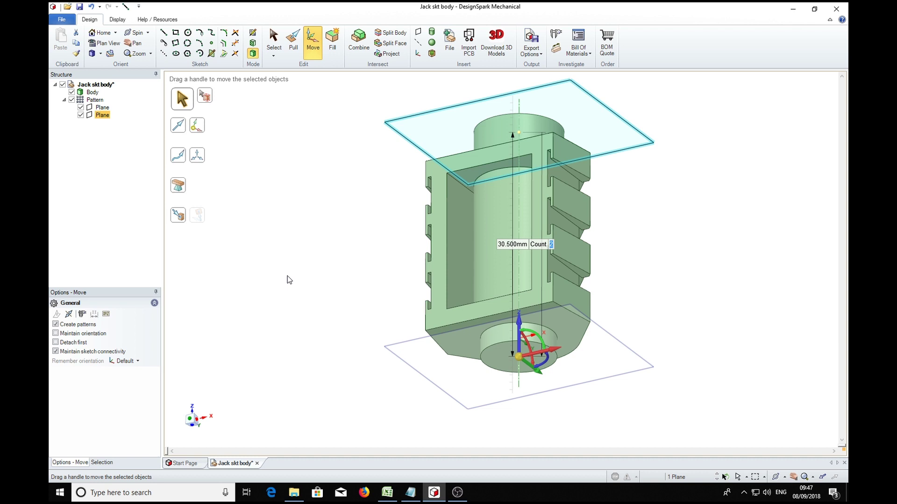
text(10)
key(Return)
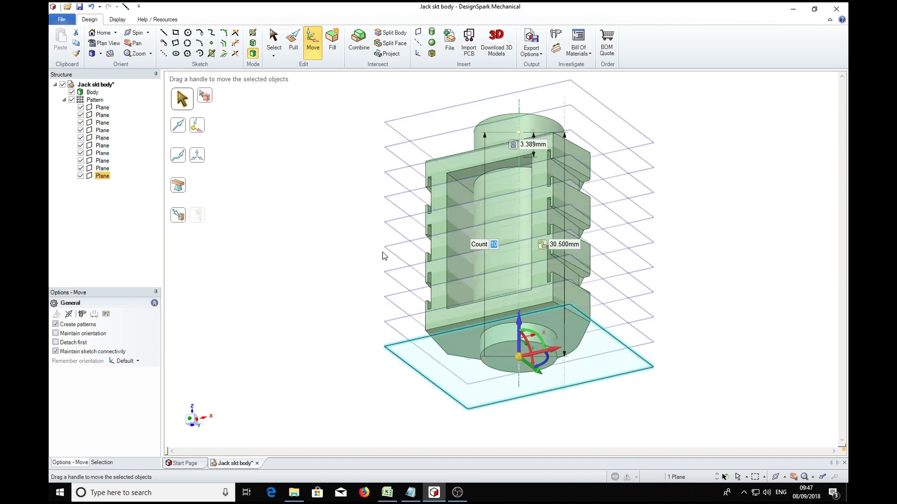
middle_drag(697, 134, 707, 175)
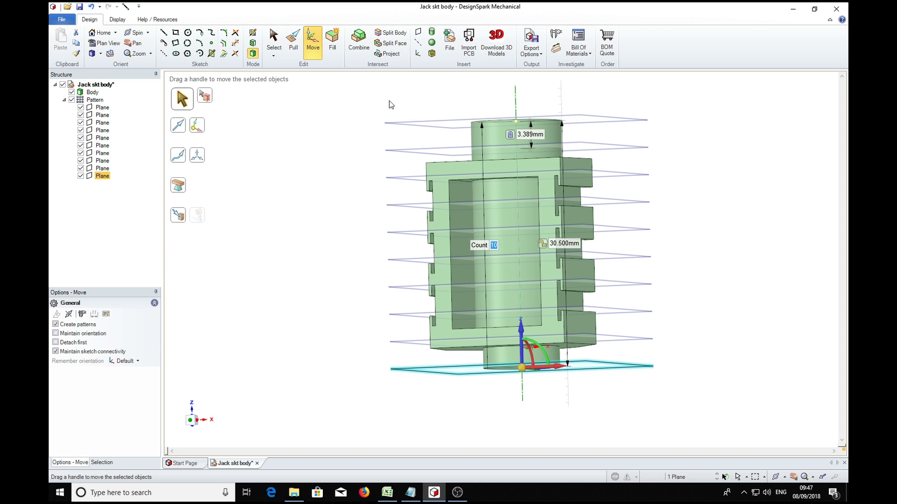
Split the socket body at the second plane from the top into Body and Solid.
click(387, 33)
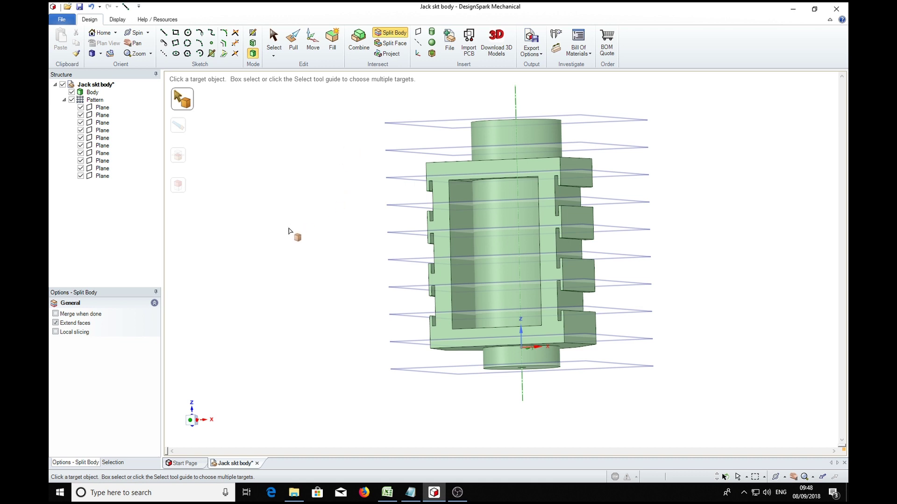
click(513, 134)
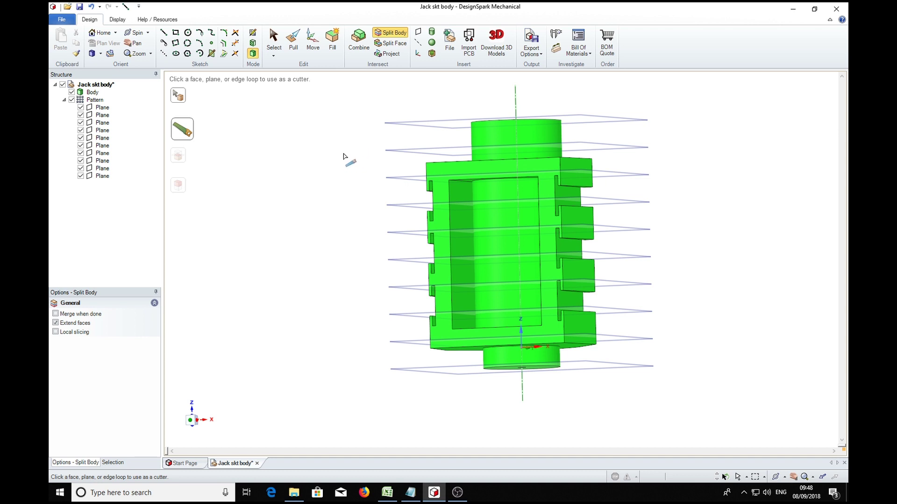
click(397, 149)
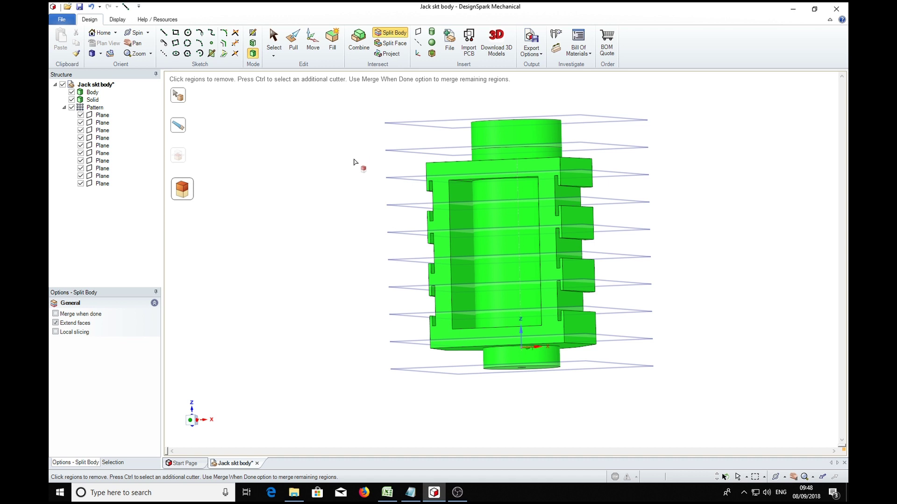
click(503, 188)
Split the main body again at the third plane from the top.
click(392, 34)
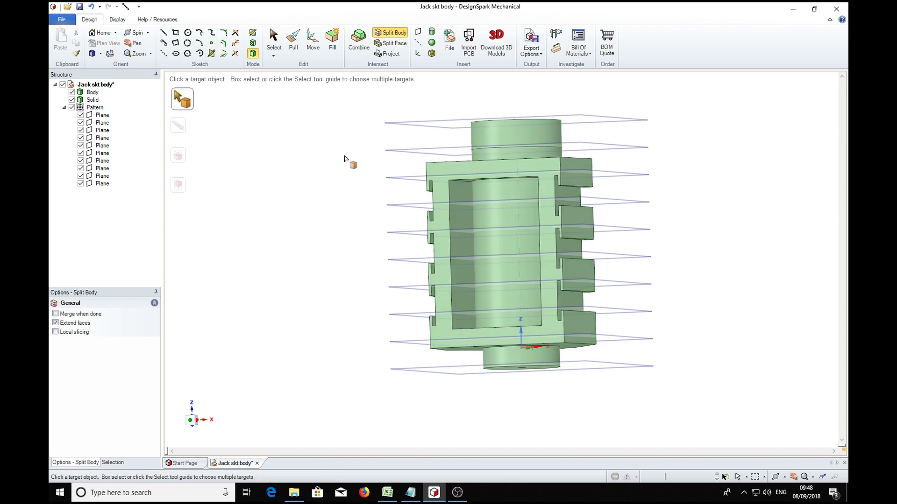
click(509, 192)
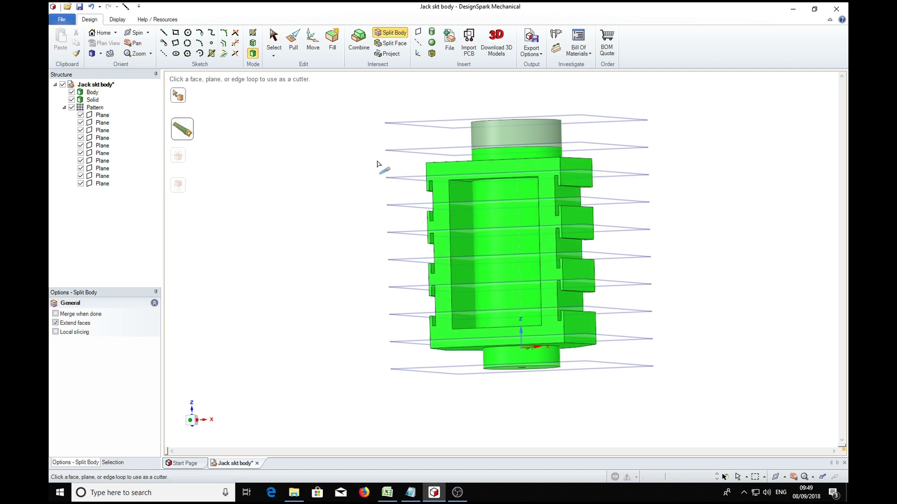
click(388, 181)
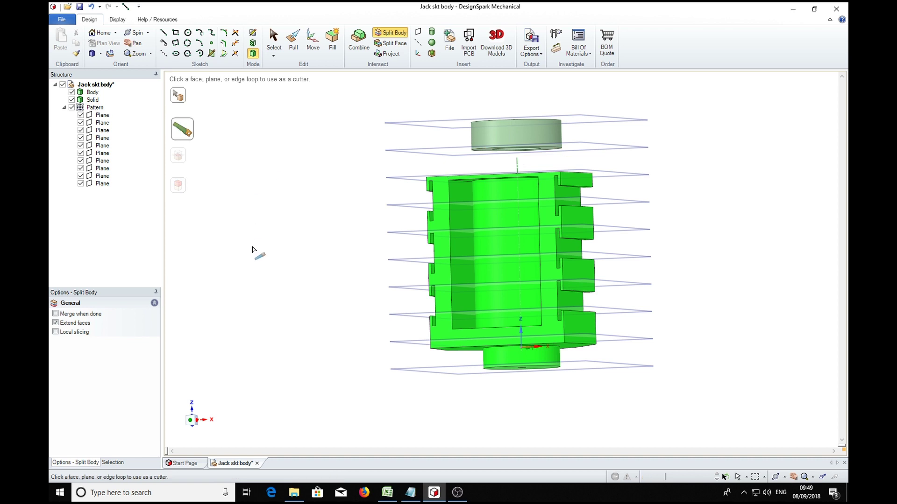
mouse_move(718, 182)
middle_down()
mouse_move(715, 202)
mouse_move(715, 172)
mouse_move(718, 198)
mouse_move(705, 203)
mouse_move(715, 190)
mouse_move(720, 202)
mouse_move(710, 176)
middle_up()
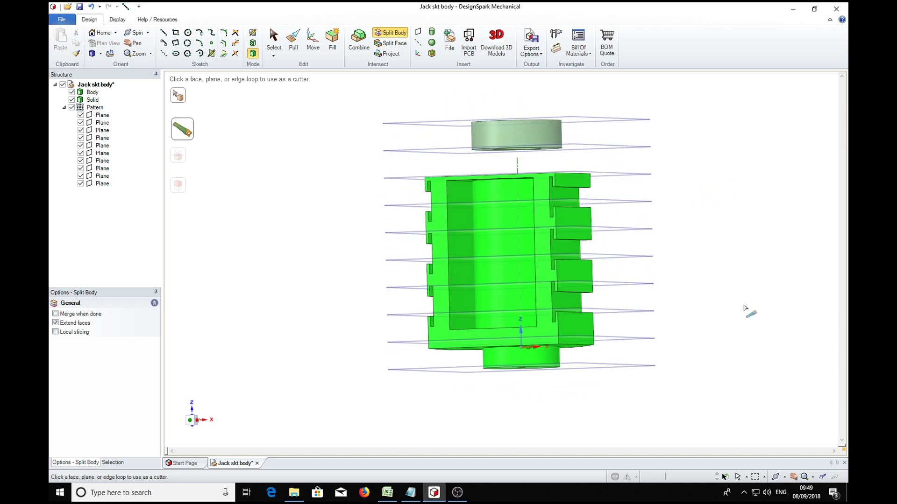
key(Tab)
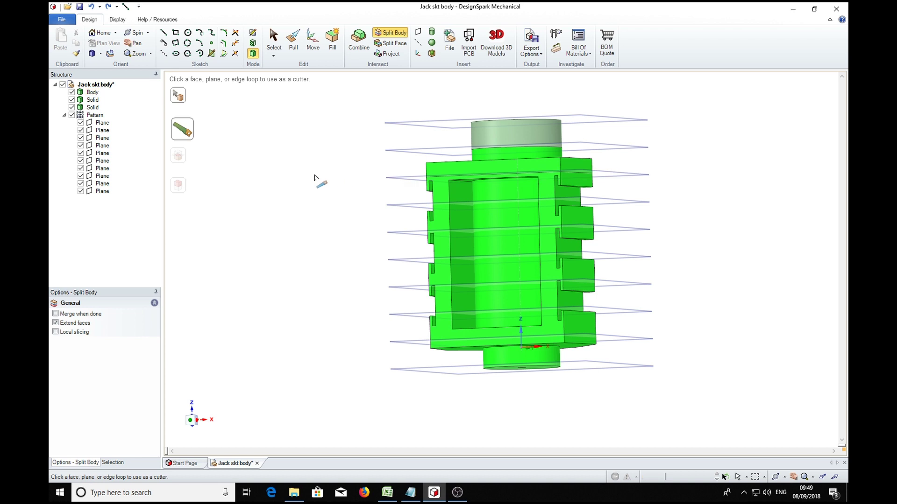
Cut the body at the fourth plane, then the lower body at the next two planes down.
mouse_move(304, 169)
middle_down()
mouse_move(301, 190)
mouse_move(300, 160)
mouse_move(306, 167)
middle_up()
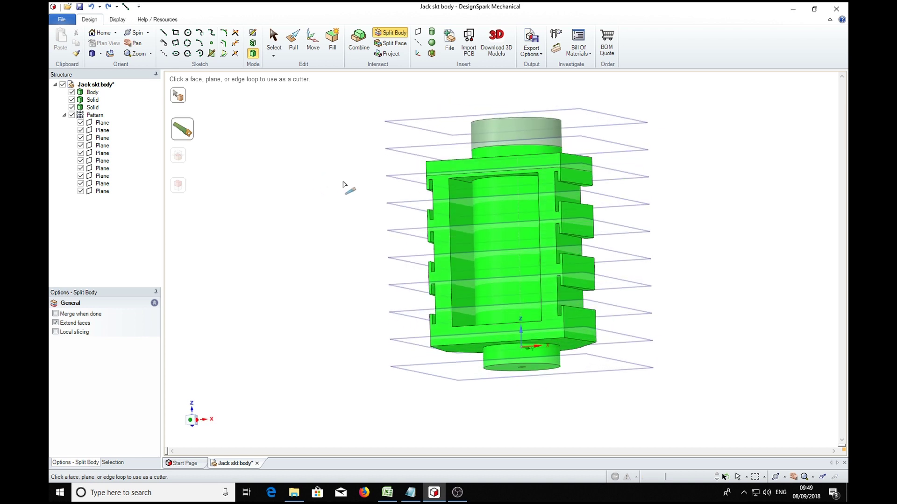
click(392, 206)
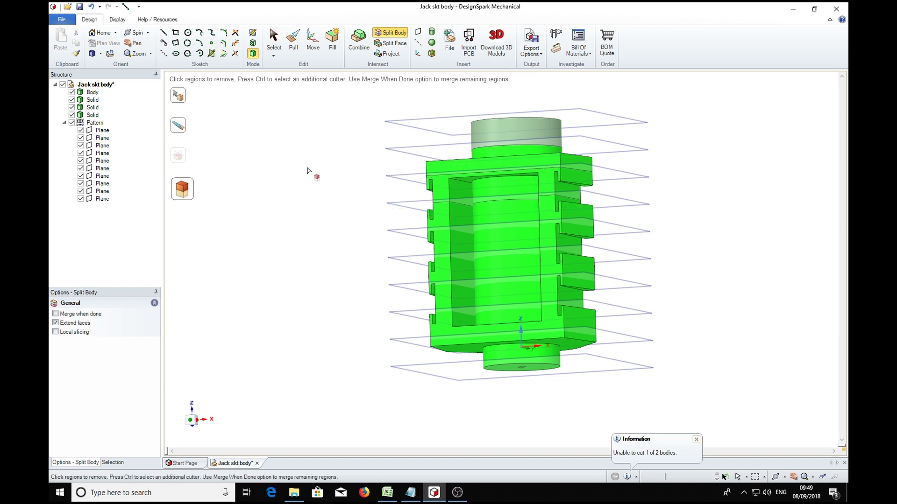
click(386, 35)
click(514, 208)
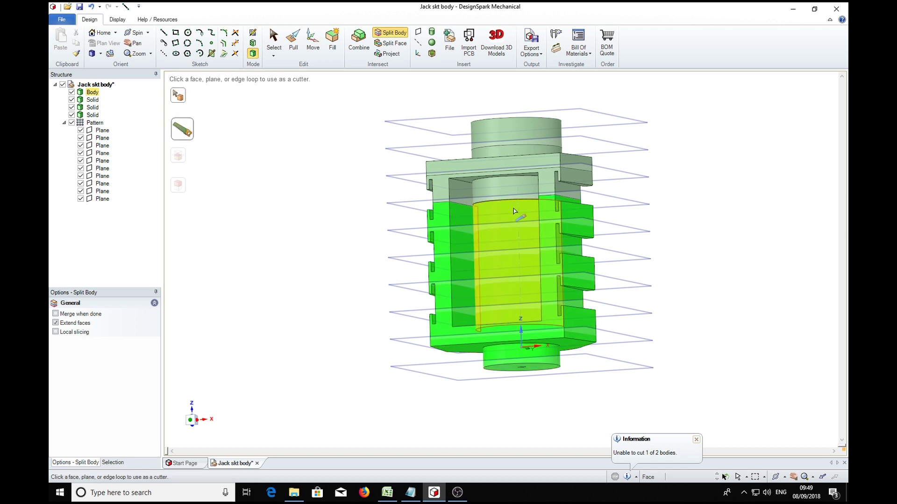
click(407, 228)
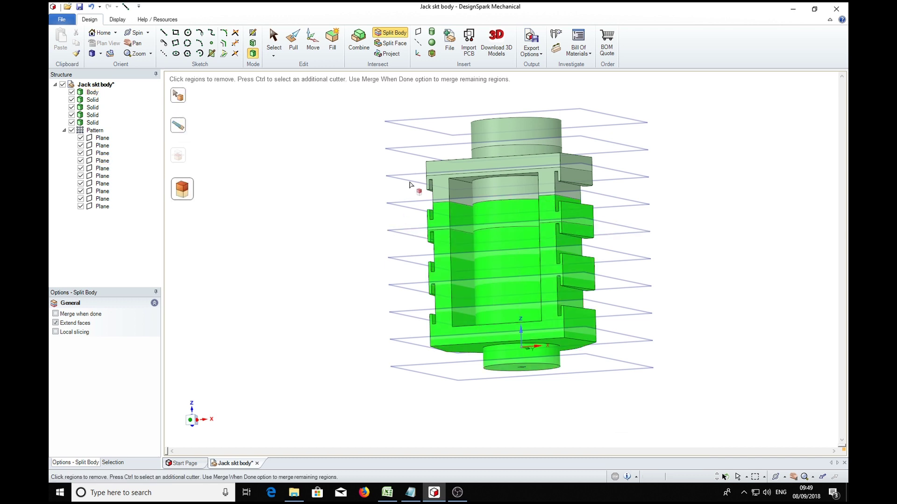
click(386, 35)
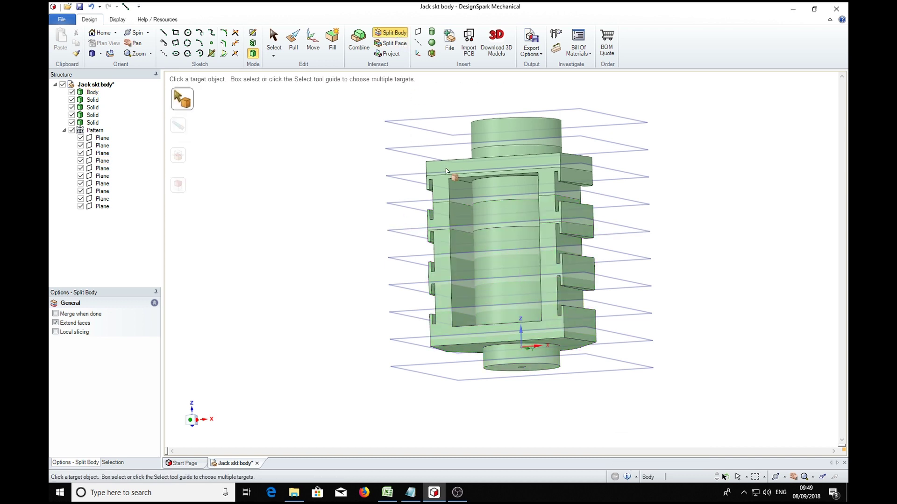
click(488, 273)
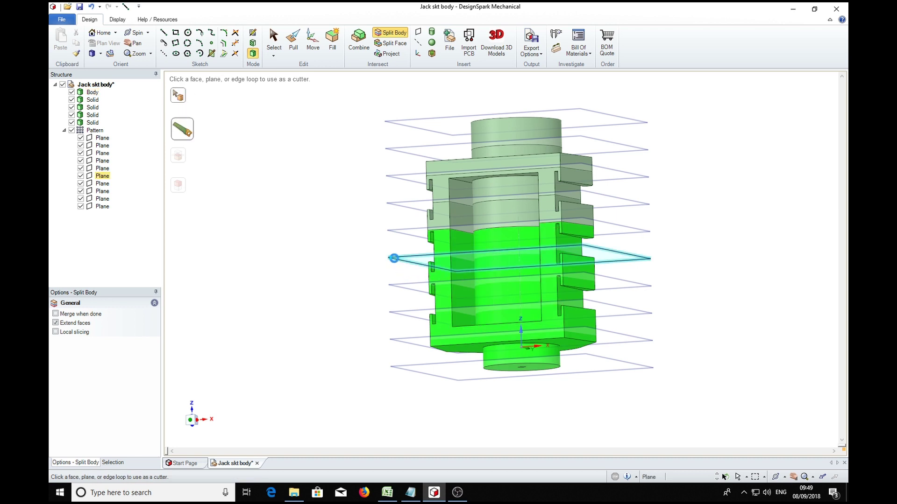
click(394, 258)
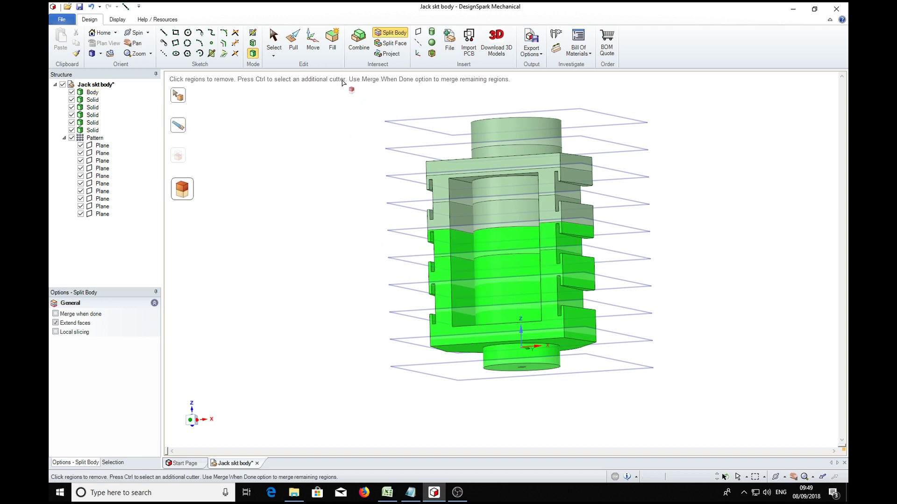
Keep splitting the lower body at each remaining plane down to the bottom.
click(387, 34)
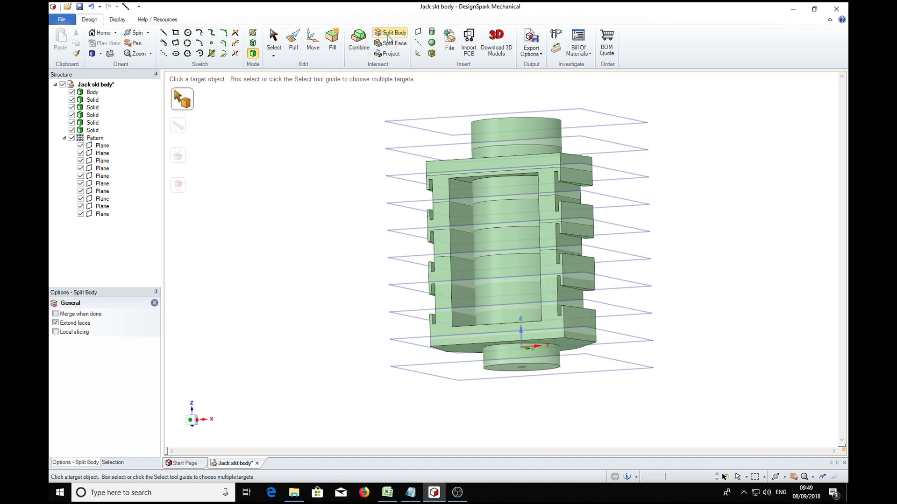
click(502, 289)
click(417, 285)
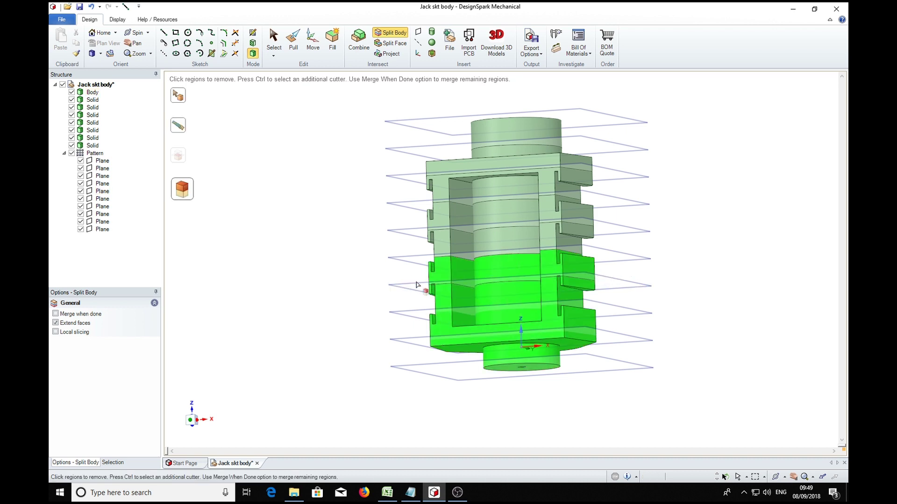
click(388, 34)
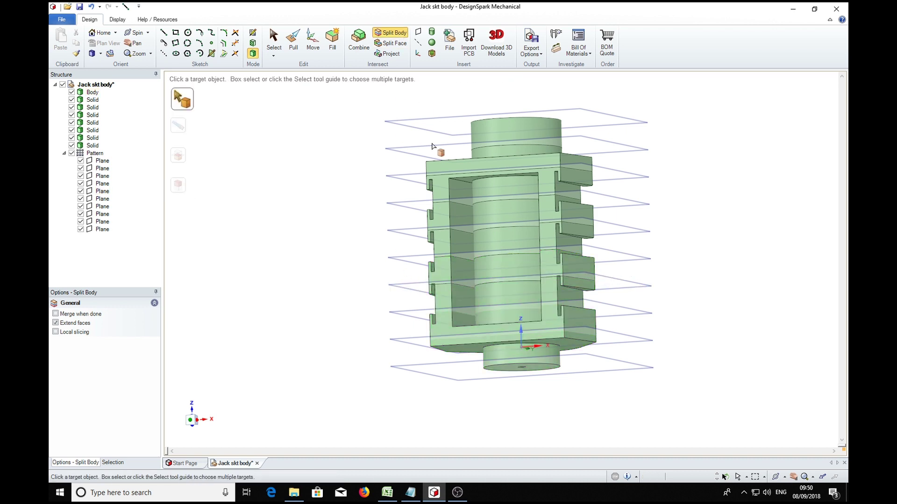
click(496, 313)
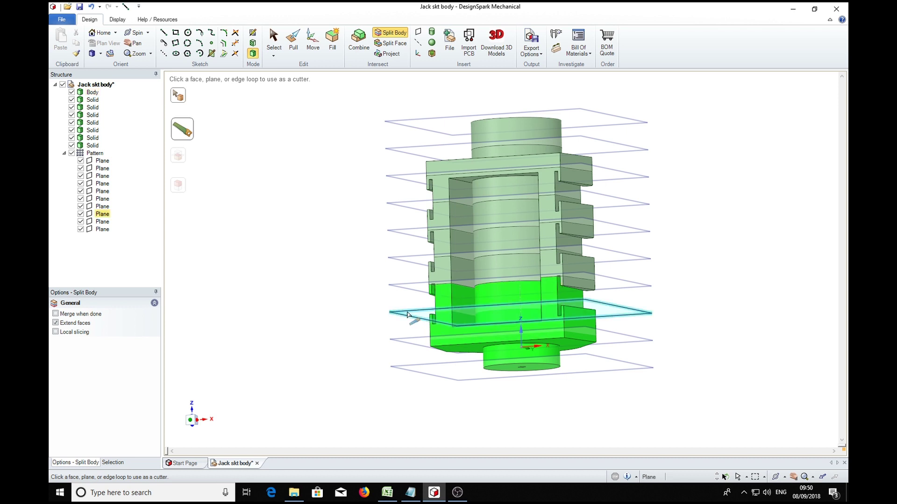
click(407, 314)
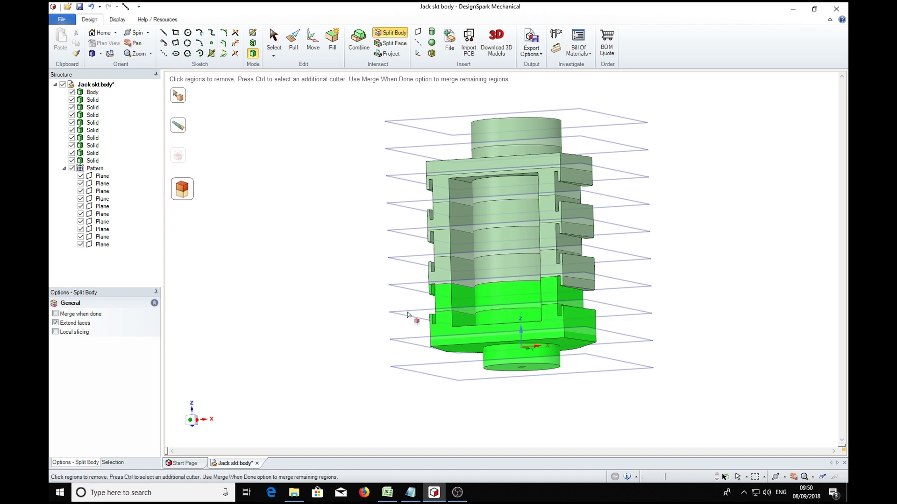
click(387, 35)
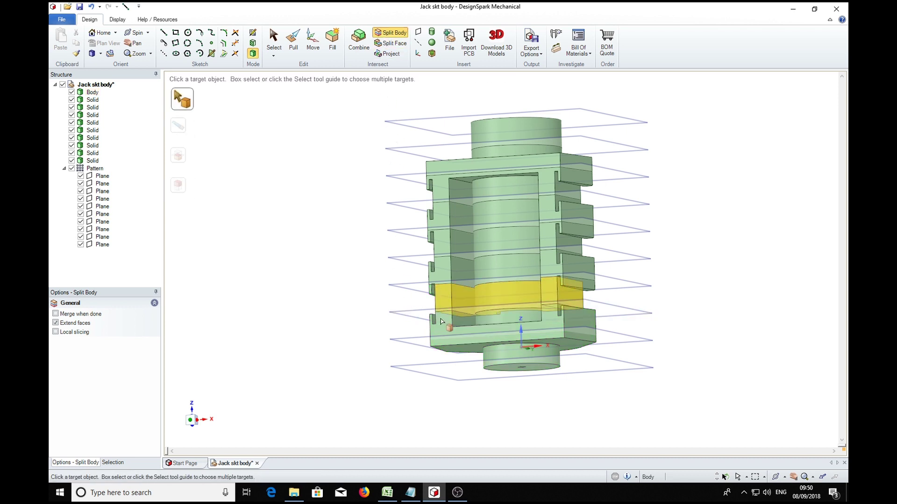
click(467, 344)
click(400, 343)
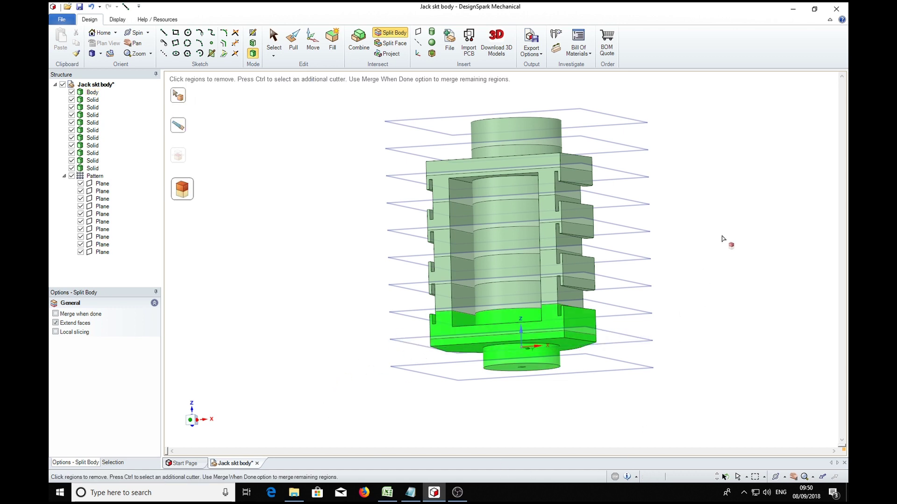
mouse_move(723, 226)
middle_down()
mouse_move(675, 258)
mouse_move(649, 262)
mouse_move(791, 232)
mouse_move(763, 244)
mouse_move(735, 232)
mouse_move(739, 253)
middle_up()
Ungroup the plane pattern and delete all ten slicing planes.
key(Escape)
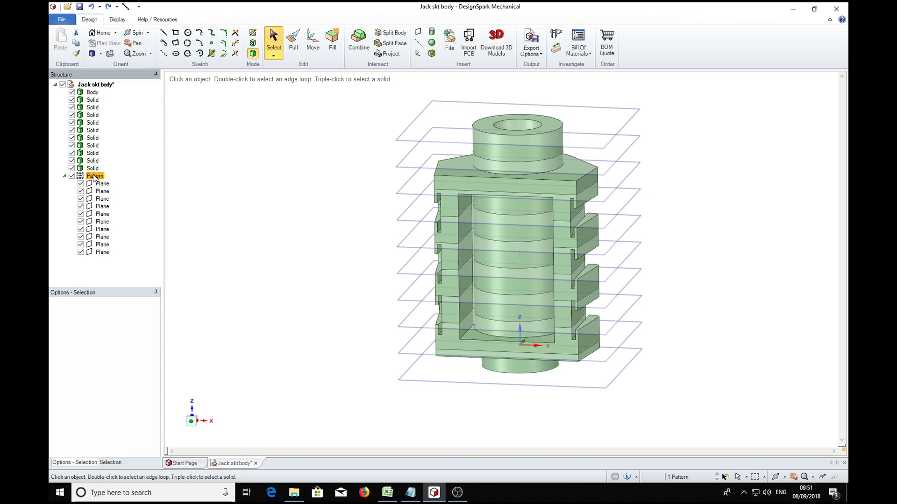
key(Delete)
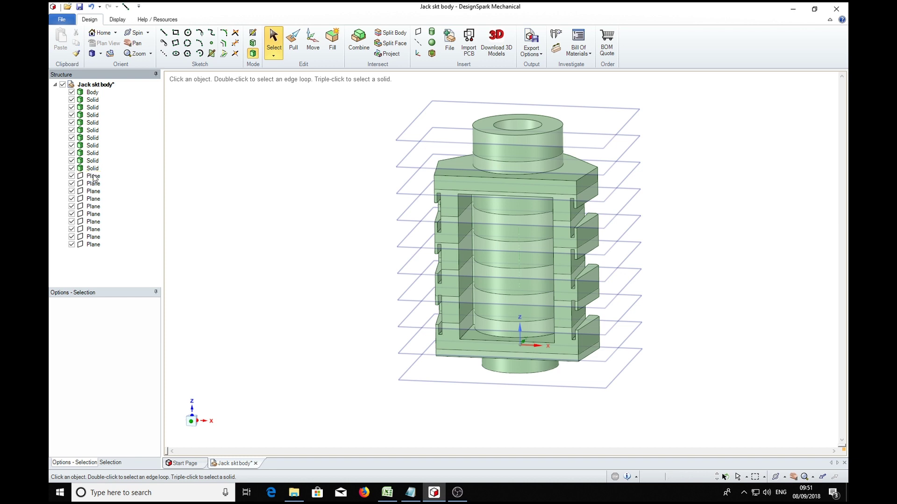
click(94, 177)
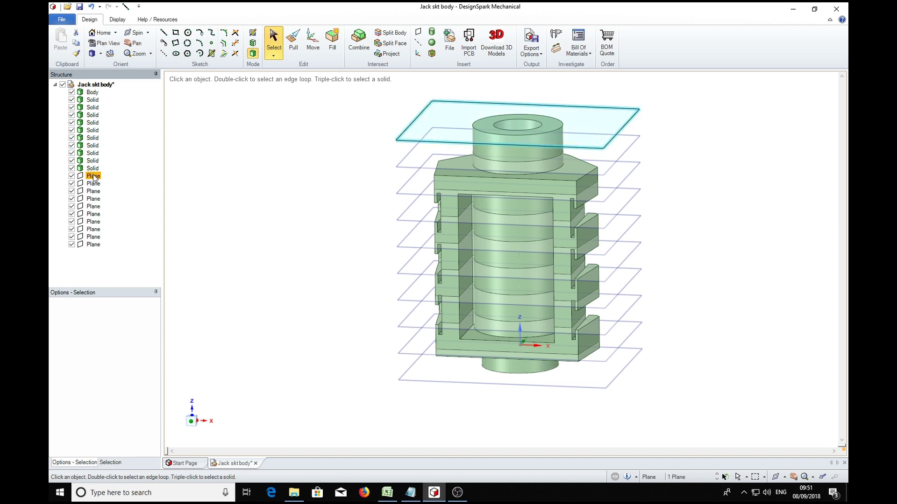
shift+click(96, 245)
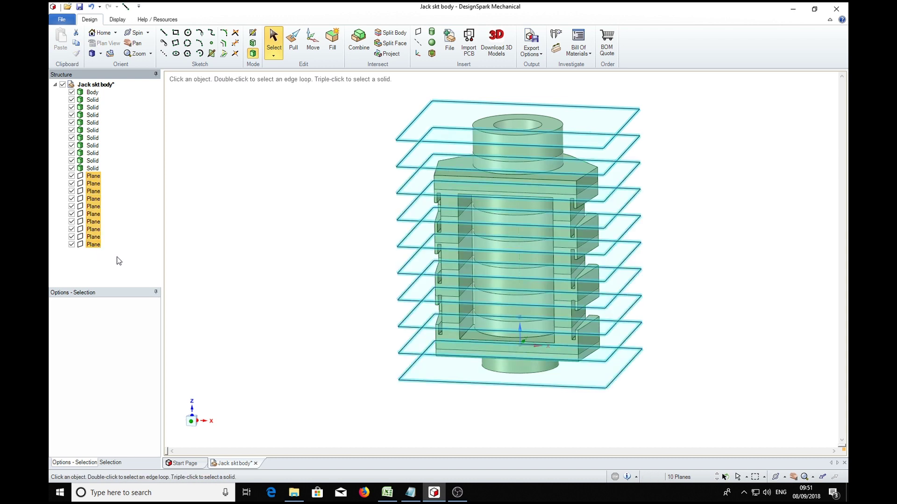
key(Delete)
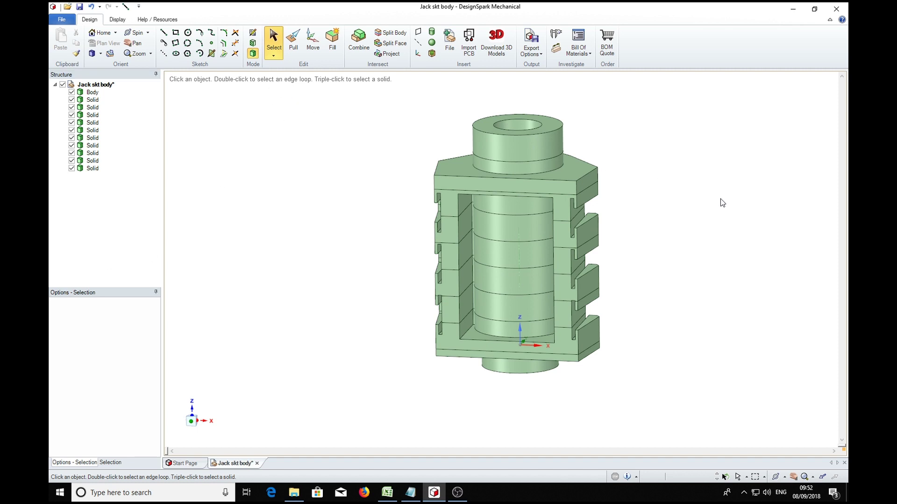
shift+middle_drag(707, 202, 685, 265)
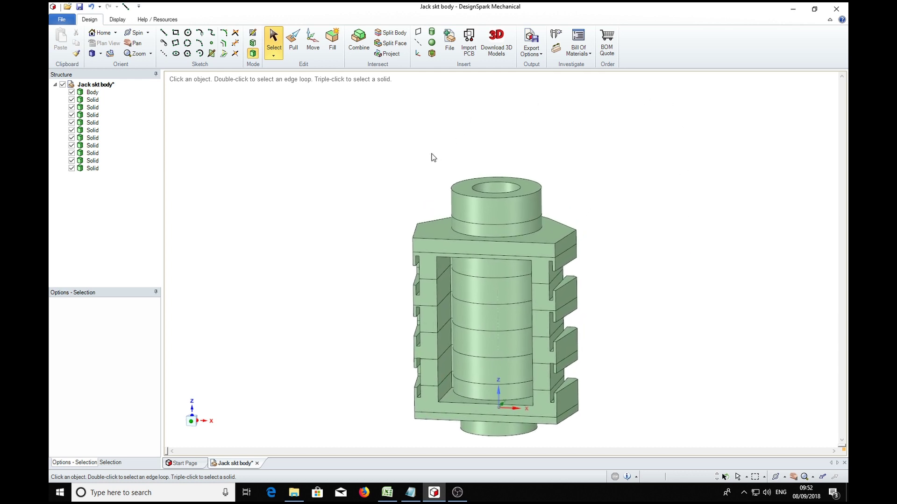
Lift the top ring 10 mm and the hex top plate 9 mm upward.
click(312, 40)
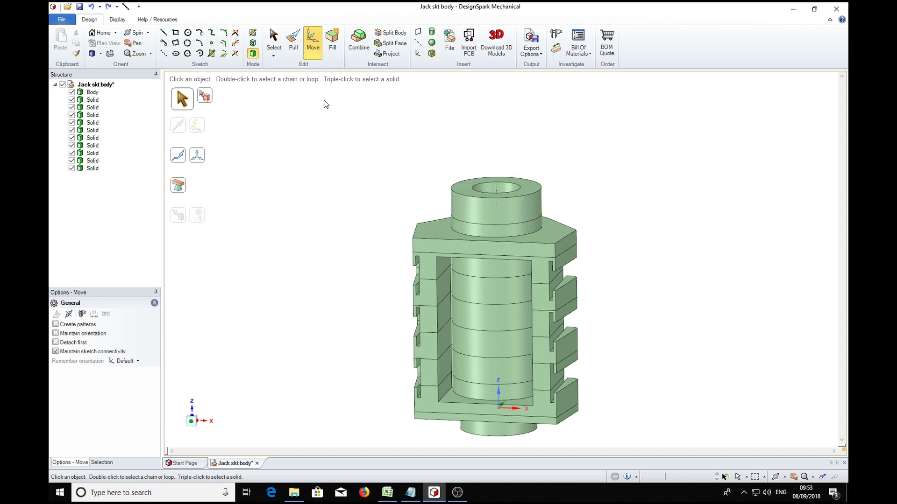
click(93, 100)
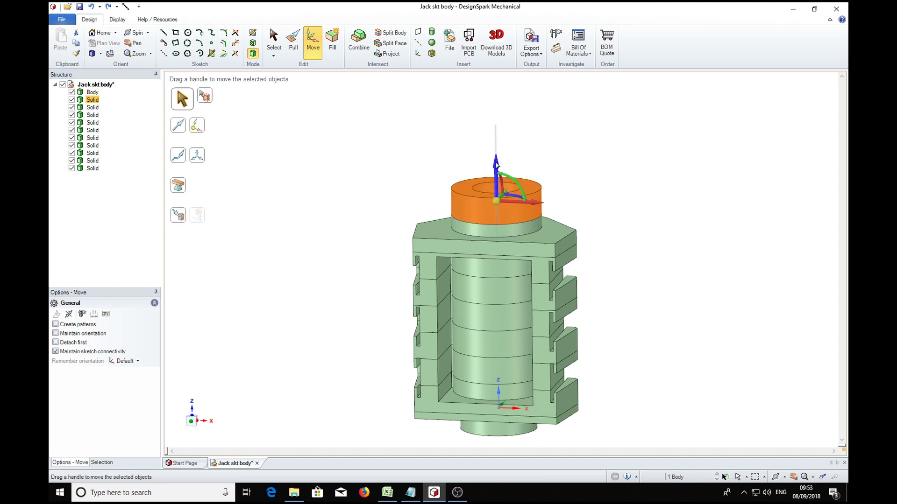
drag(497, 152, 497, 104)
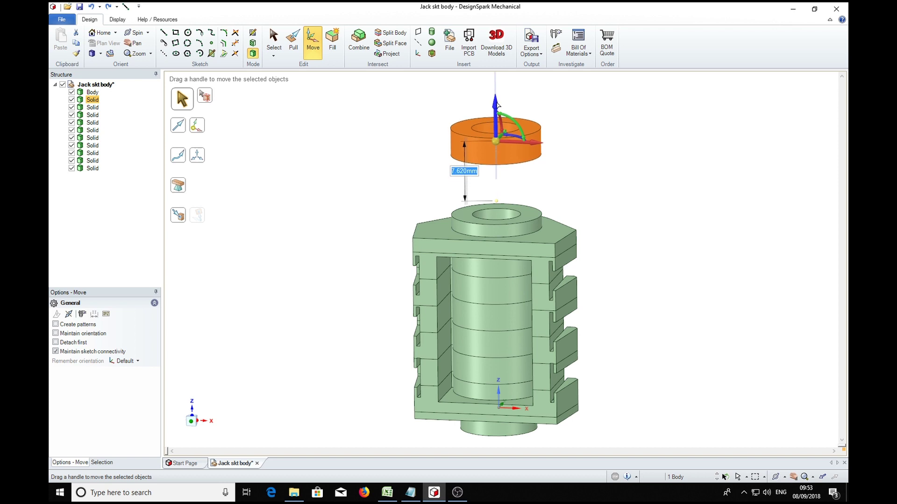
text(10)
key(Return)
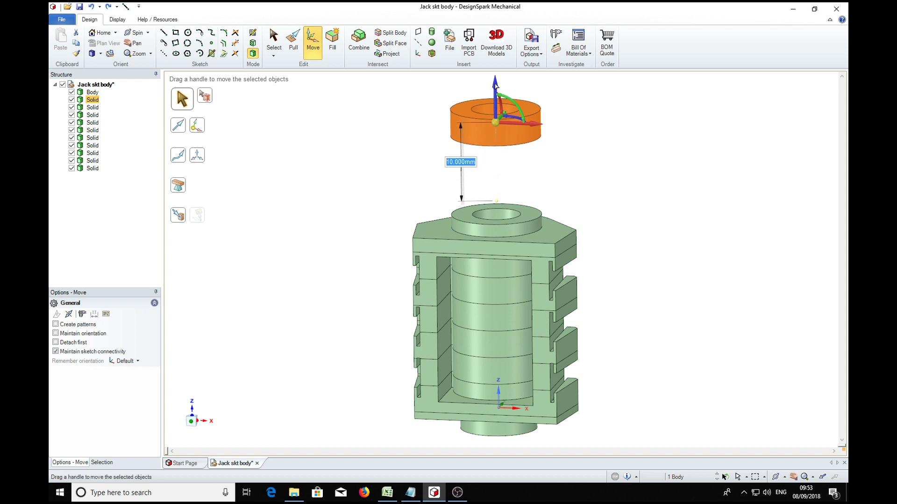
click(92, 107)
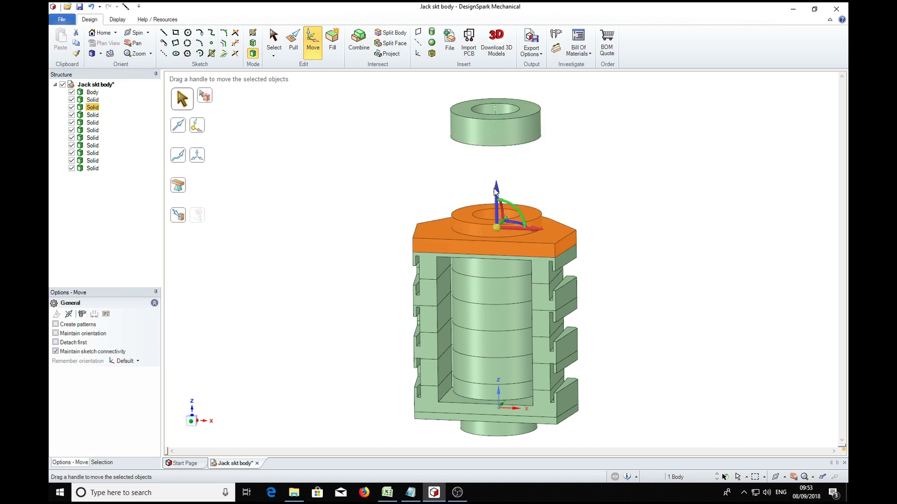
drag(494, 189, 499, 160)
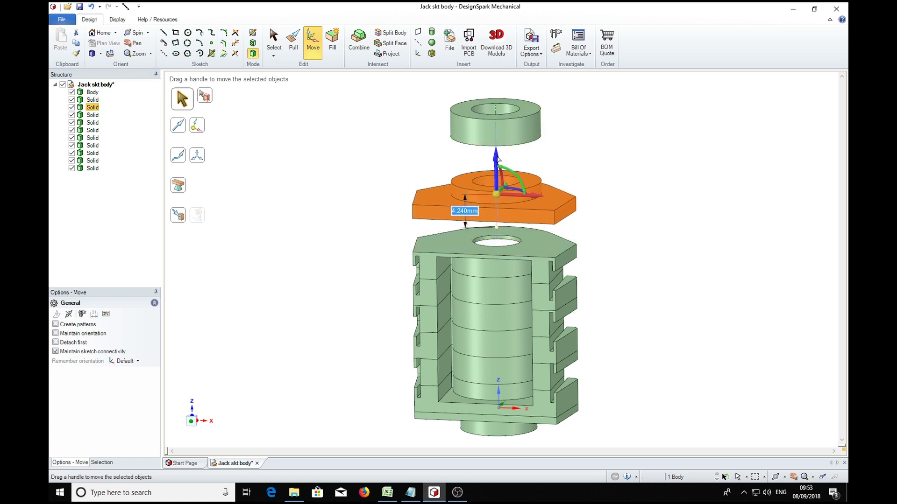
text(9)
key(Return)
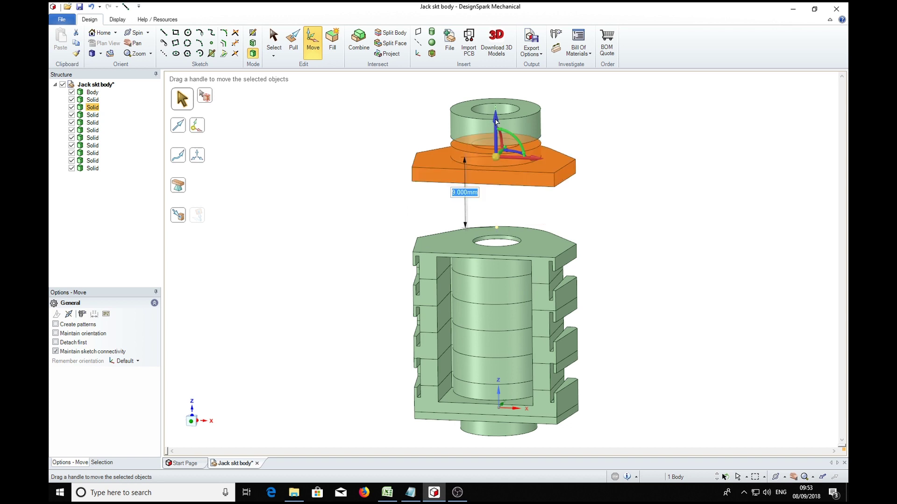
Lift the next two layers 8 mm and 7 mm, then raise the following layer.
click(96, 114)
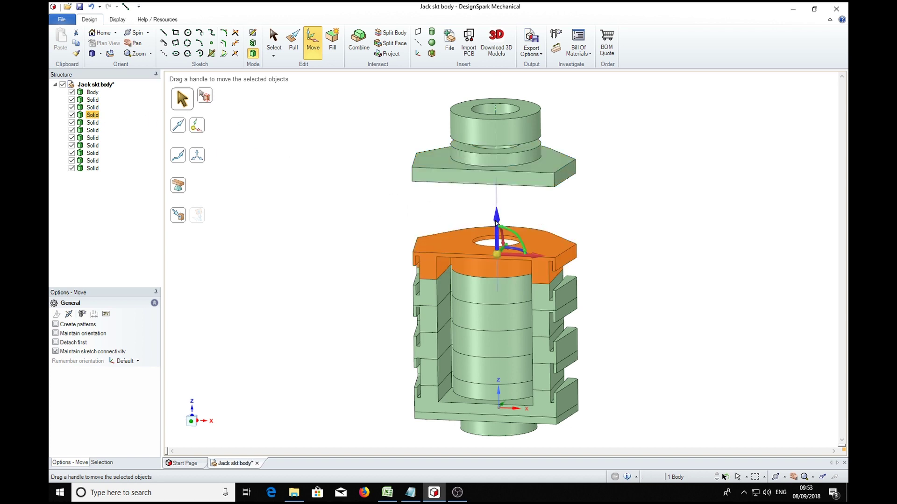
drag(496, 213, 494, 193)
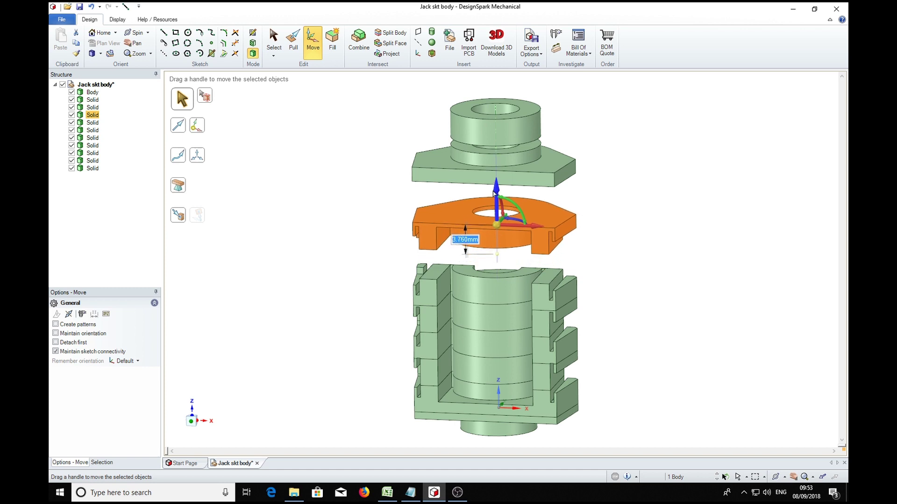
text(8)
key(Return)
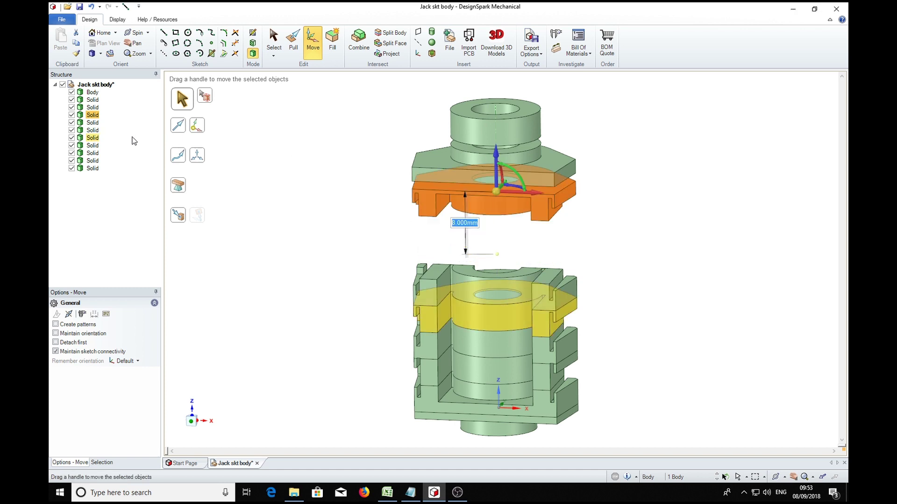
click(96, 123)
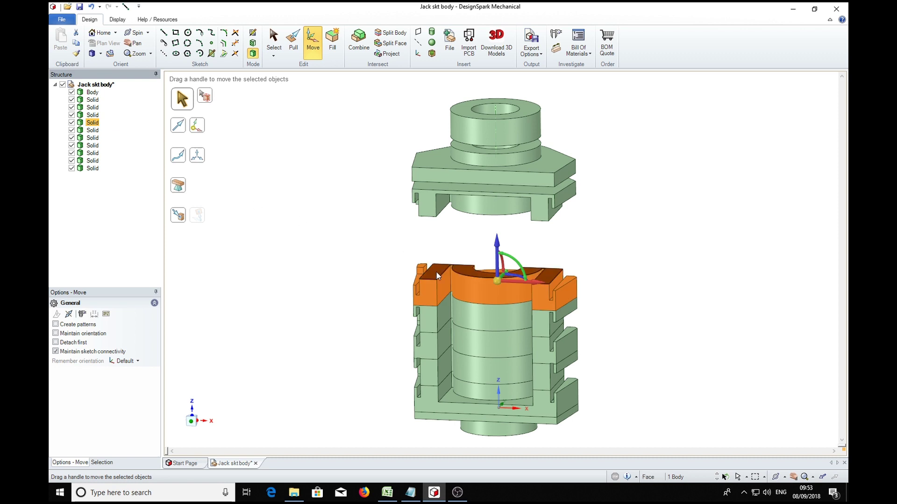
drag(498, 256, 498, 230)
text(7)
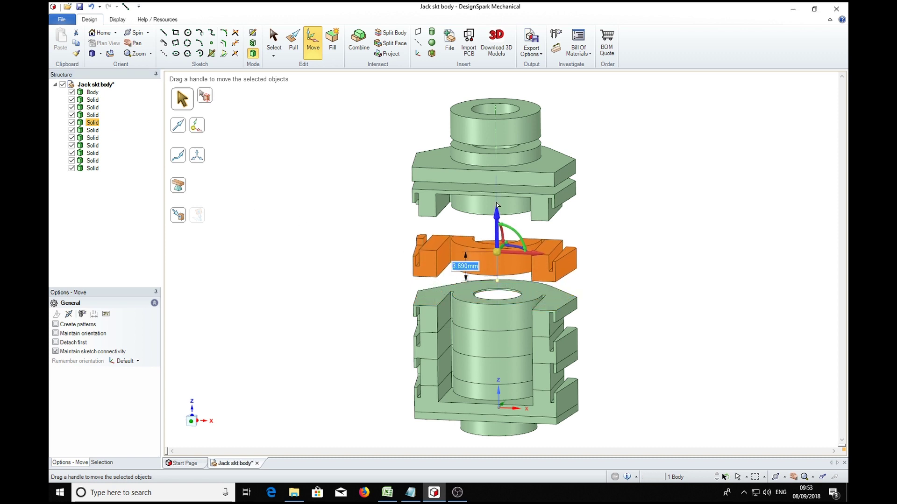
key(Return)
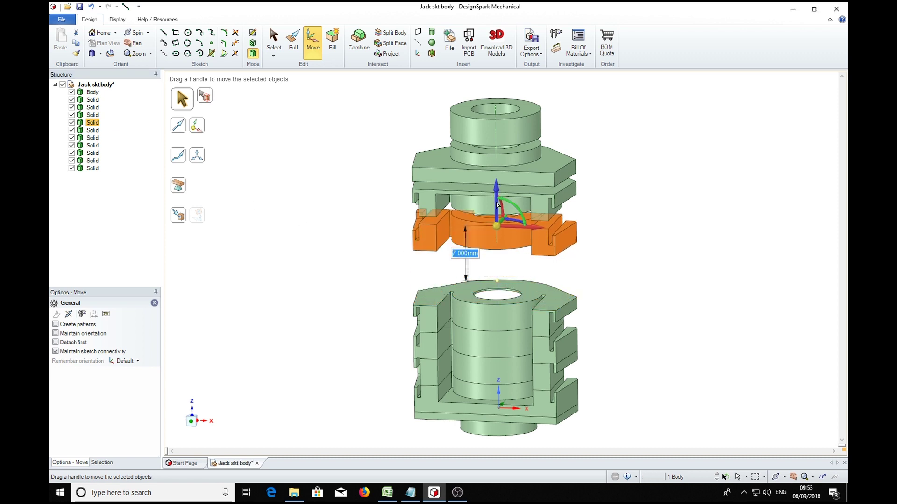
click(92, 130)
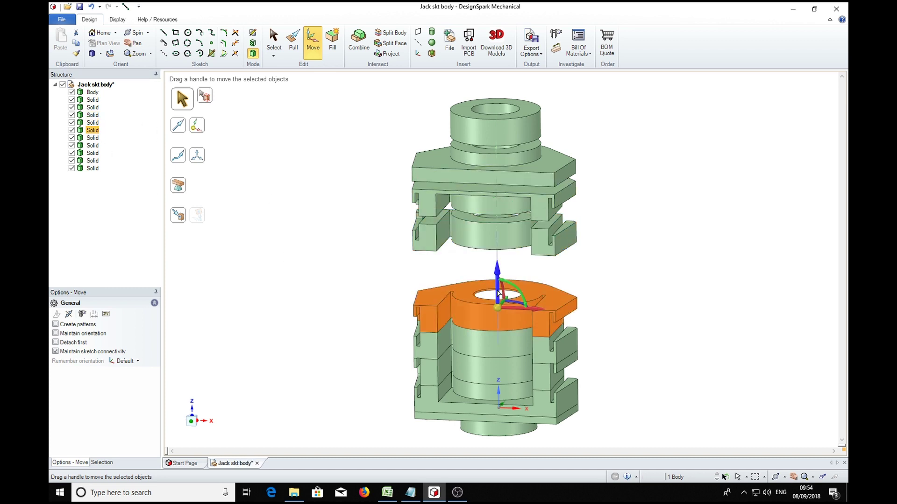
drag(498, 293, 499, 246)
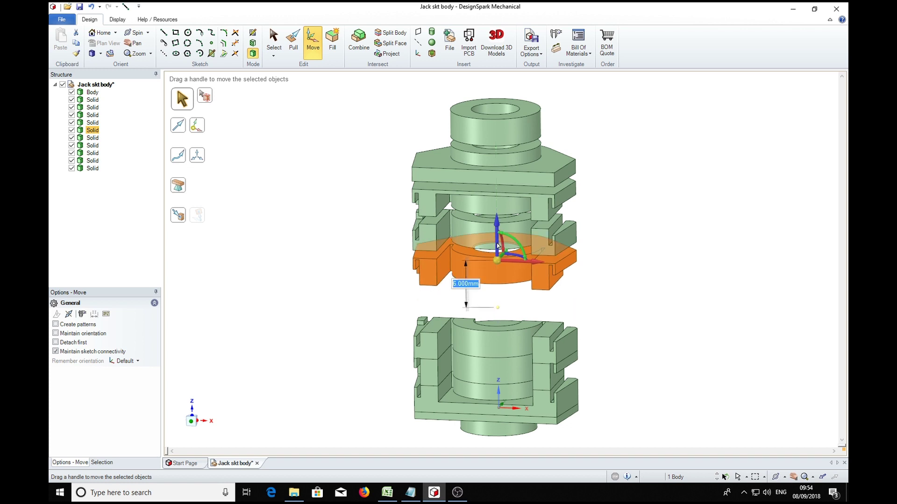
click(92, 137)
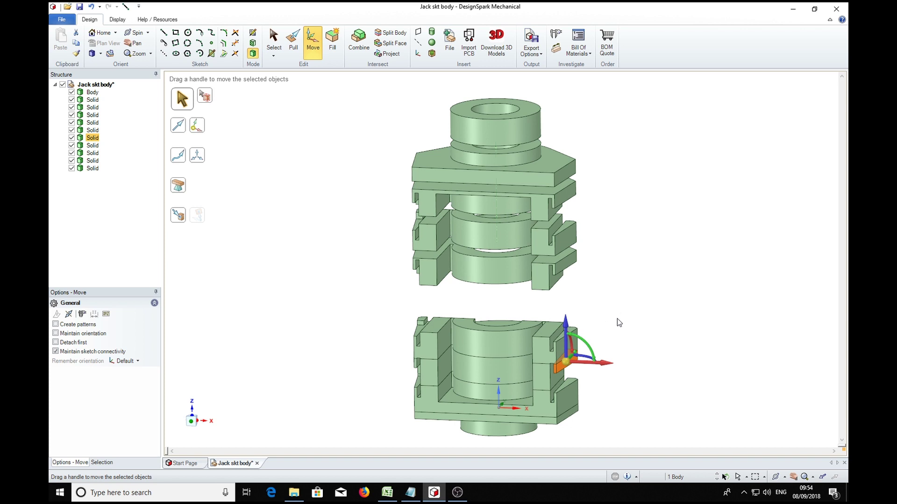
Raise the top layer of the lower part 5 mm up the stack.
middle_drag(677, 323, 685, 282)
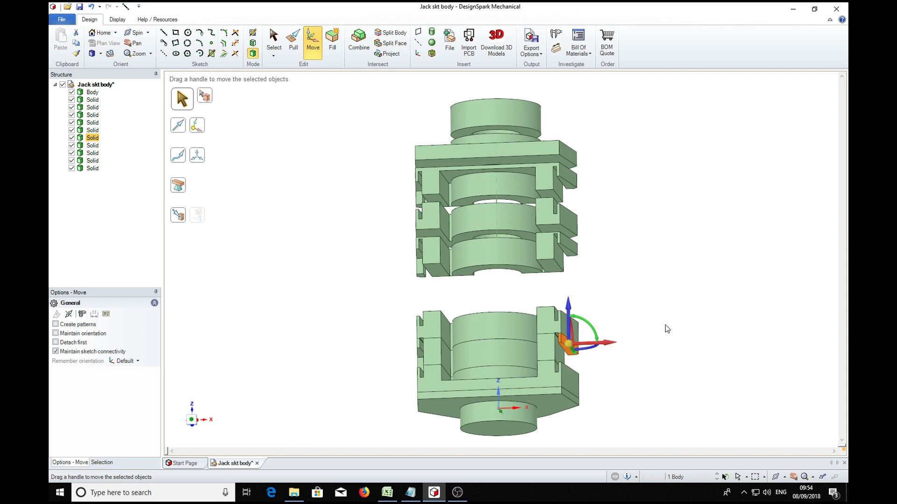
middle_drag(665, 324, 705, 368)
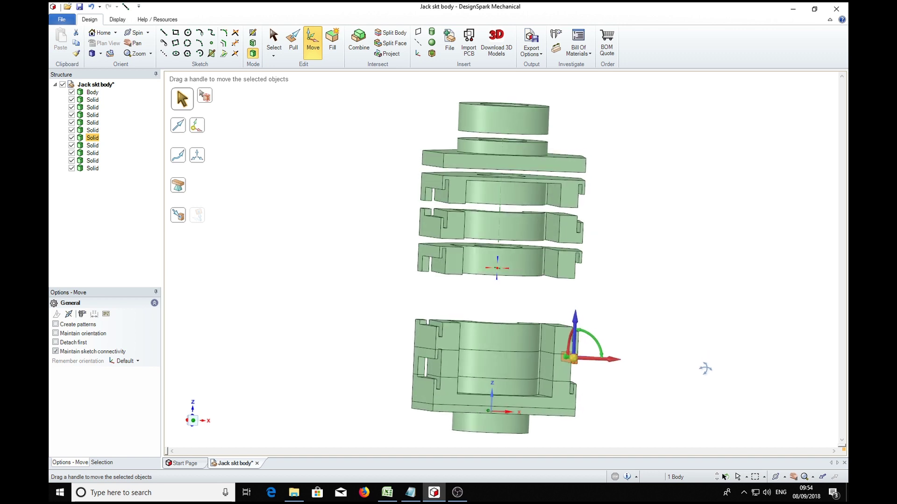
click(508, 335)
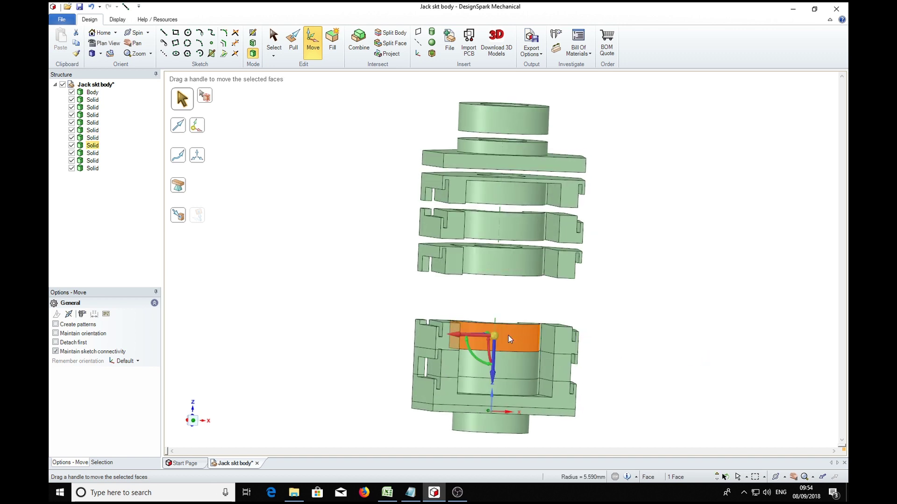
click(97, 146)
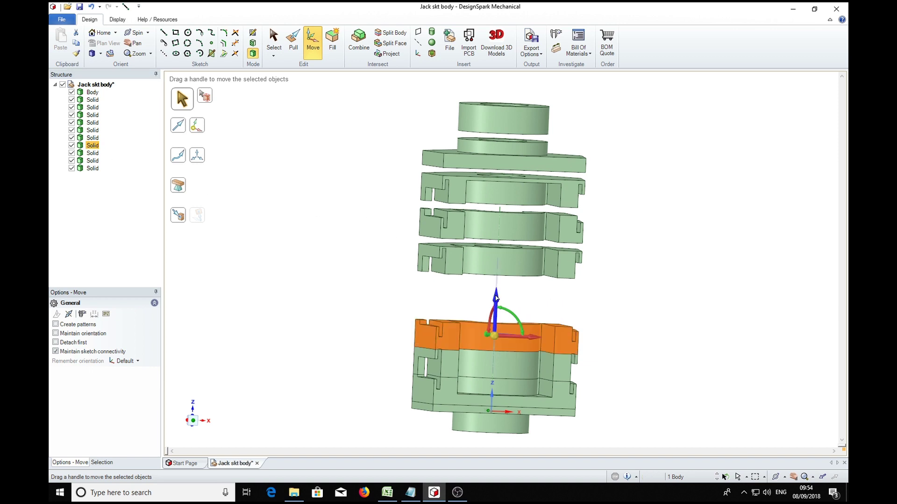
drag(497, 296, 497, 257)
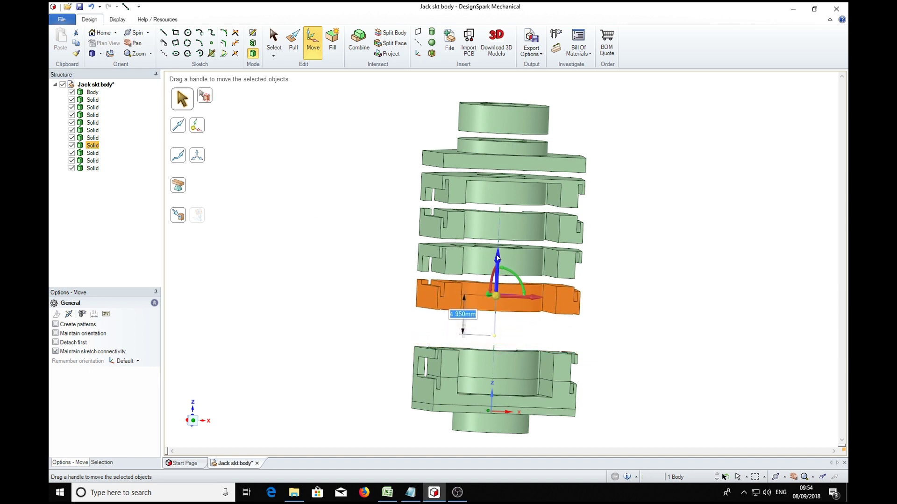
text(5)
key(Return)
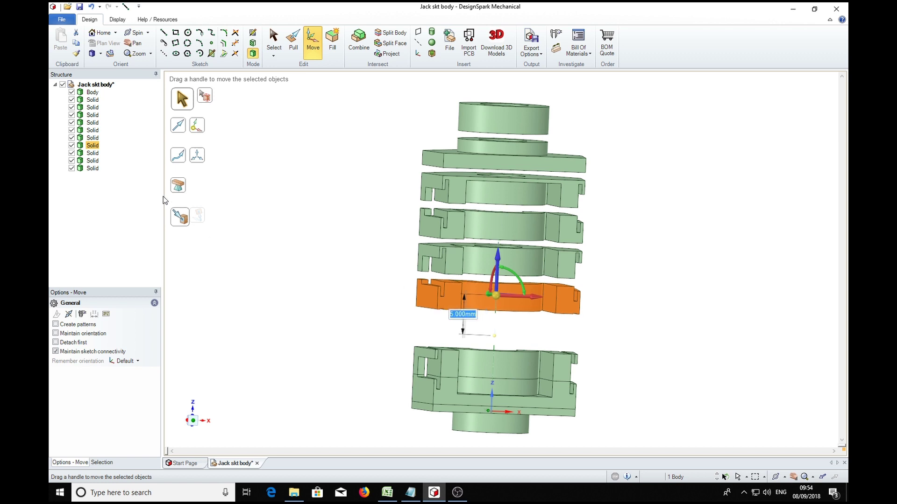
click(99, 153)
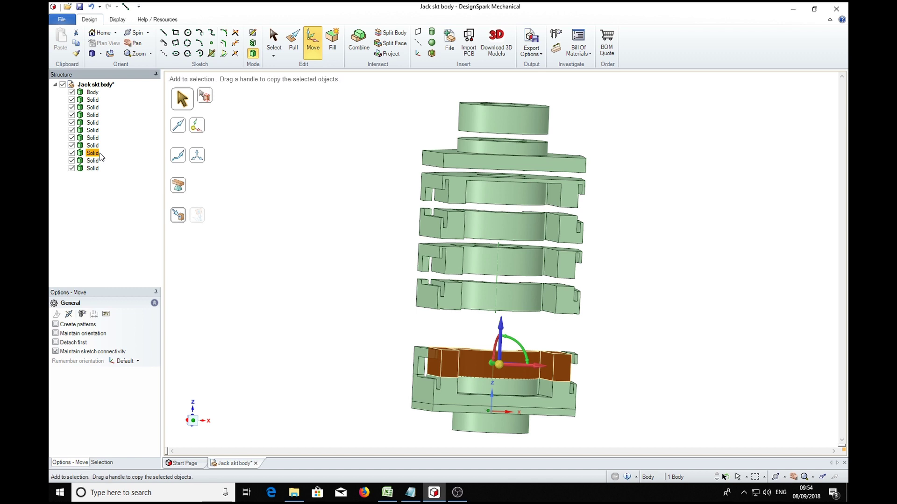
Try selecting the lower layers, then clear it and pick the right side tab face.
ctrl+click(94, 161)
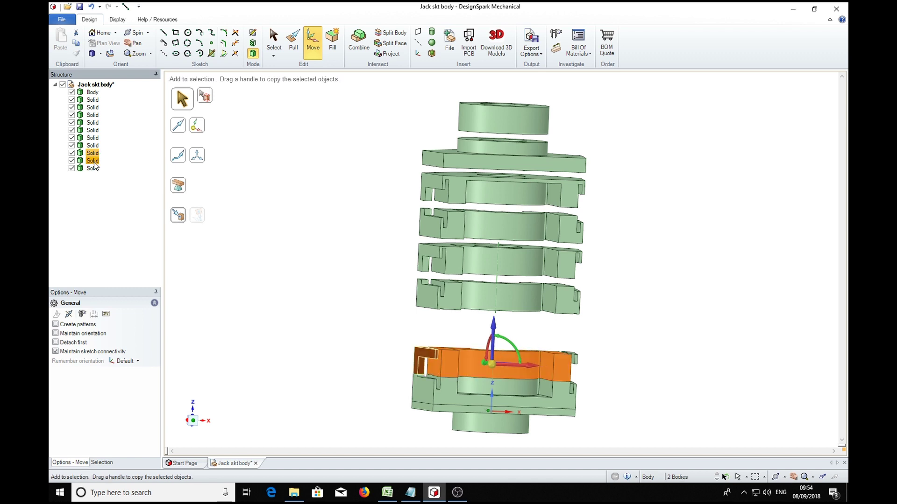
ctrl+click(94, 169)
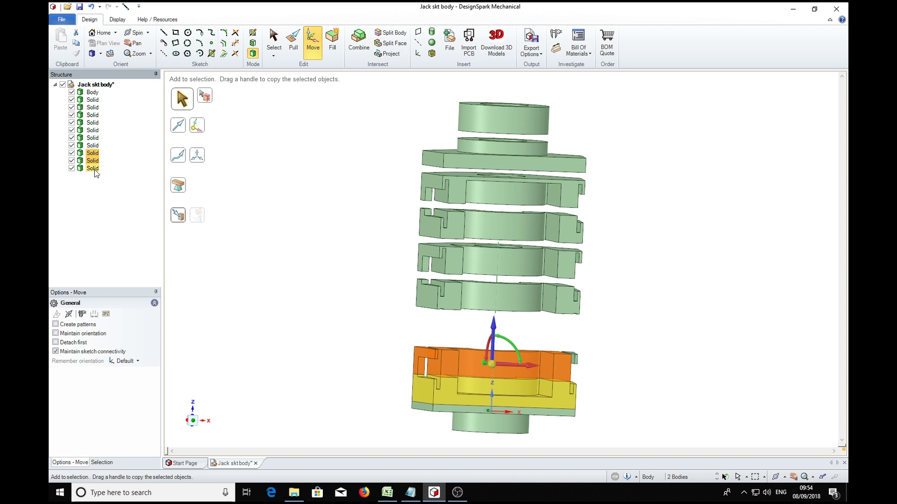
ctrl+click(95, 169)
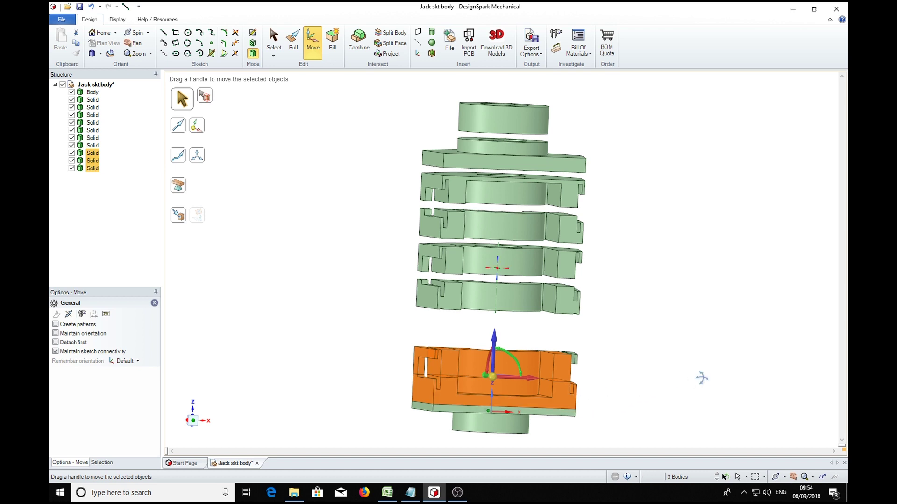
middle_drag(701, 378, 645, 378)
click(638, 357)
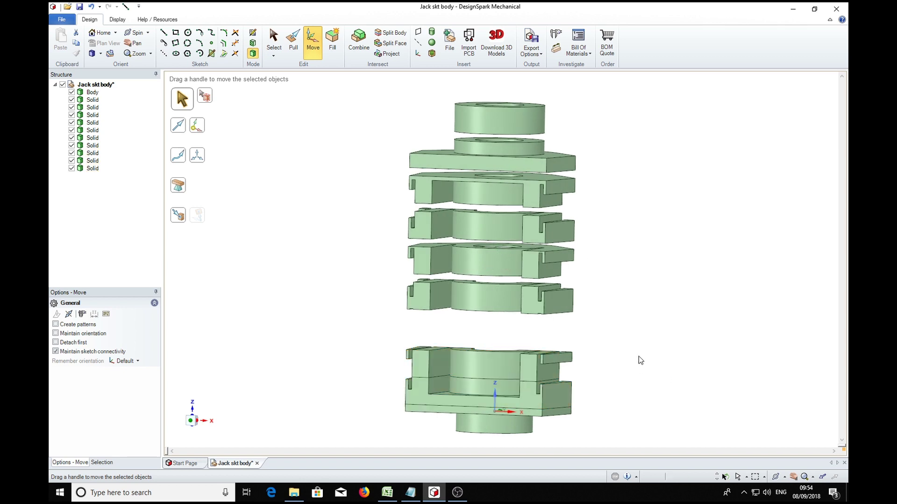
click(564, 360)
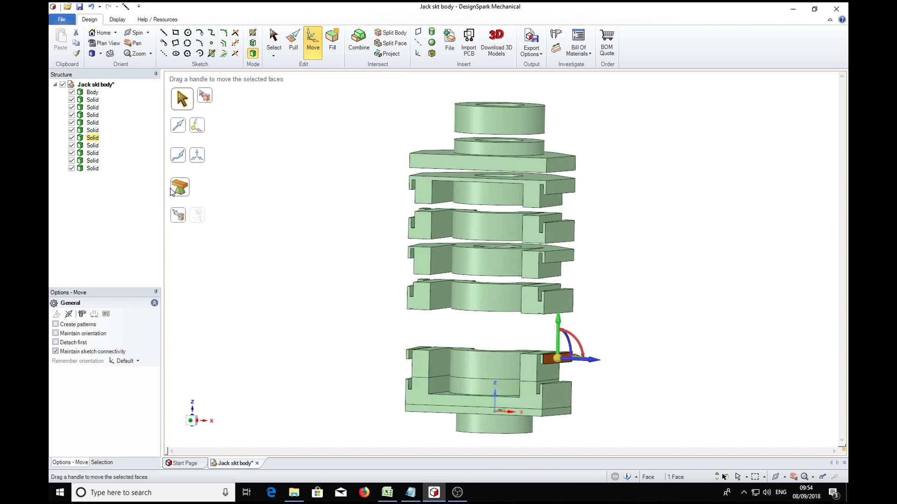
Select the right tab, second-lowest layer and other tab, and lift them 4 mm.
click(93, 138)
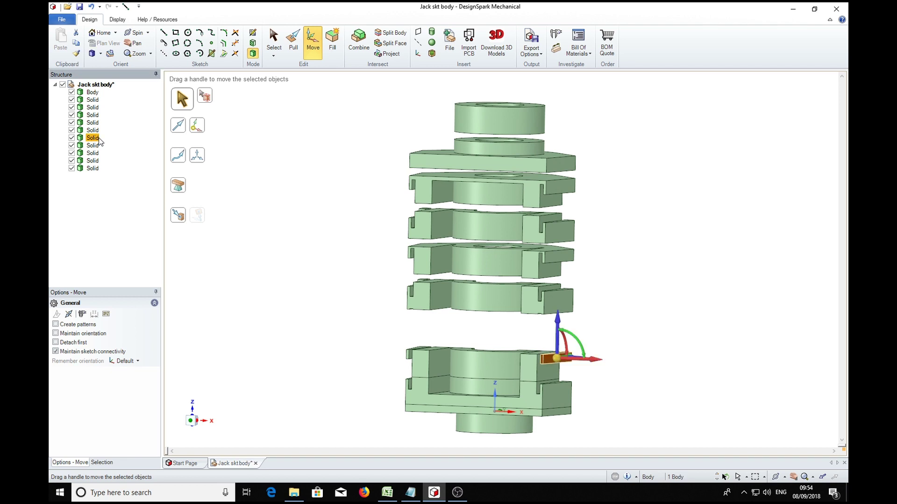
key(ctrl)
ctrl+click(93, 145)
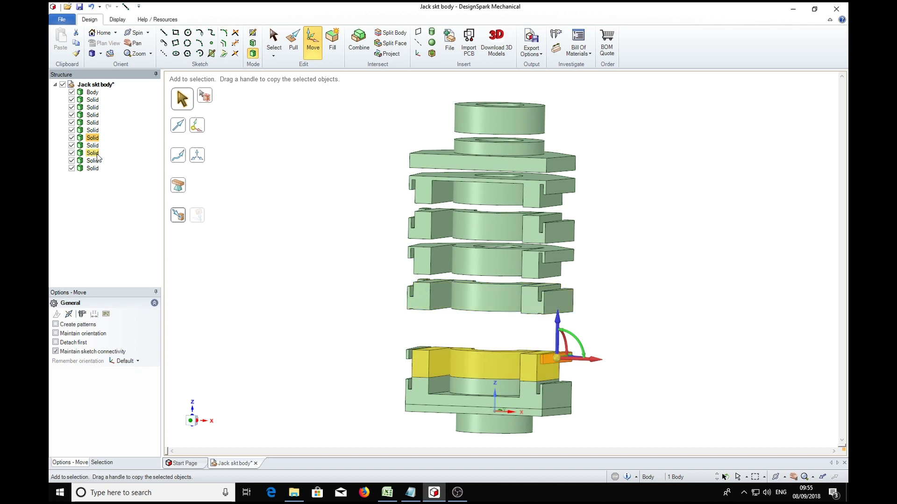
ctrl+click(97, 153)
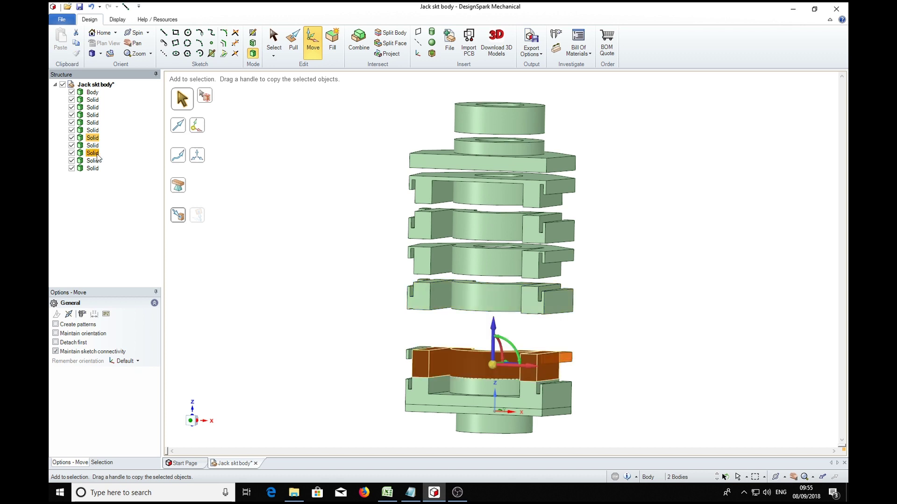
ctrl+click(97, 161)
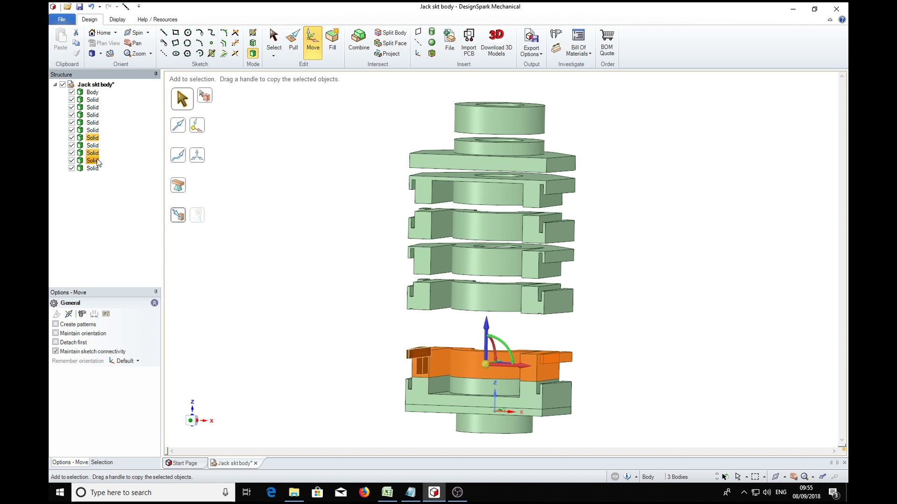
middle_drag(280, 286, 313, 293)
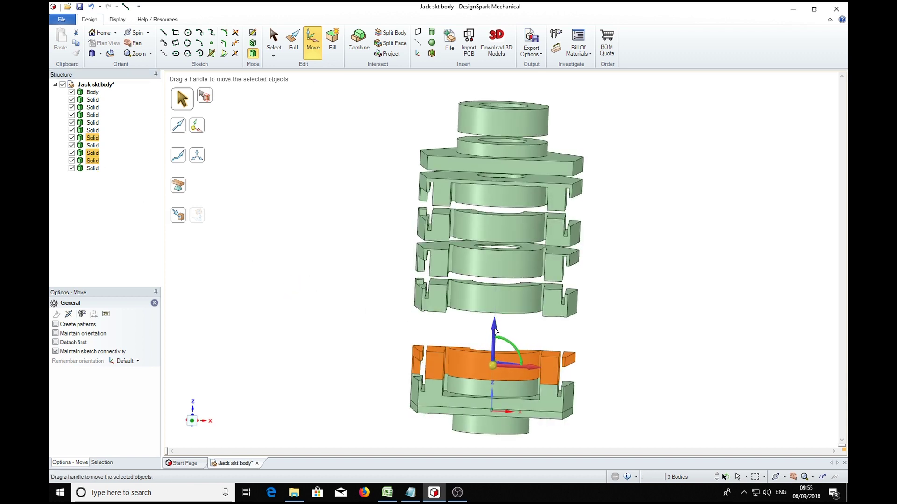
drag(493, 326, 494, 303)
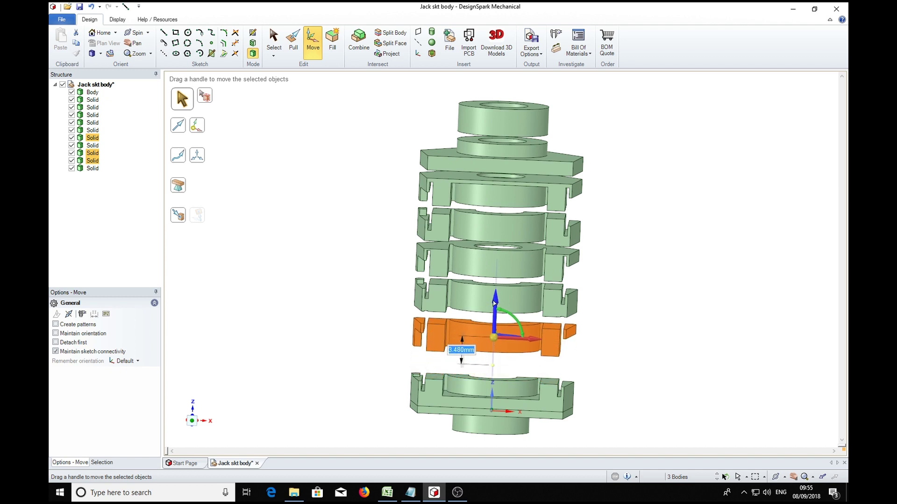
text(4)
key(Return)
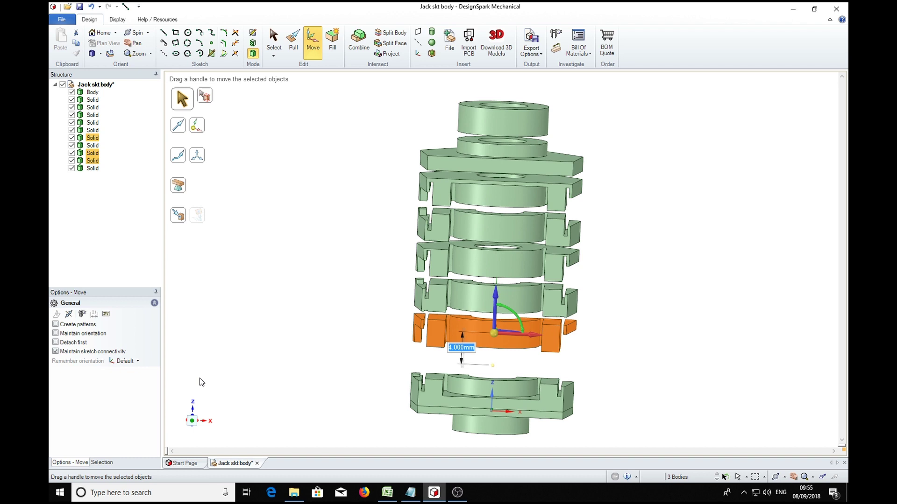
Raise the bottom layer 3 mm upward along Z, clear of the base plate.
click(504, 381)
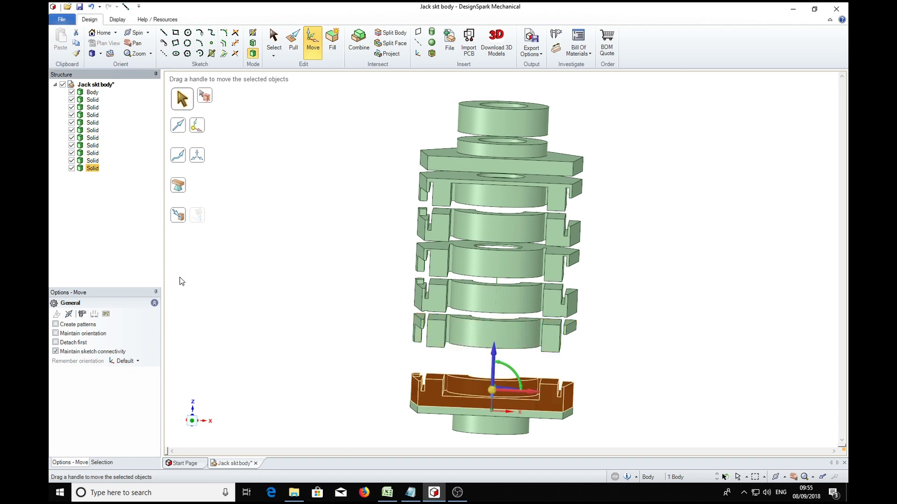
drag(495, 373, 494, 358)
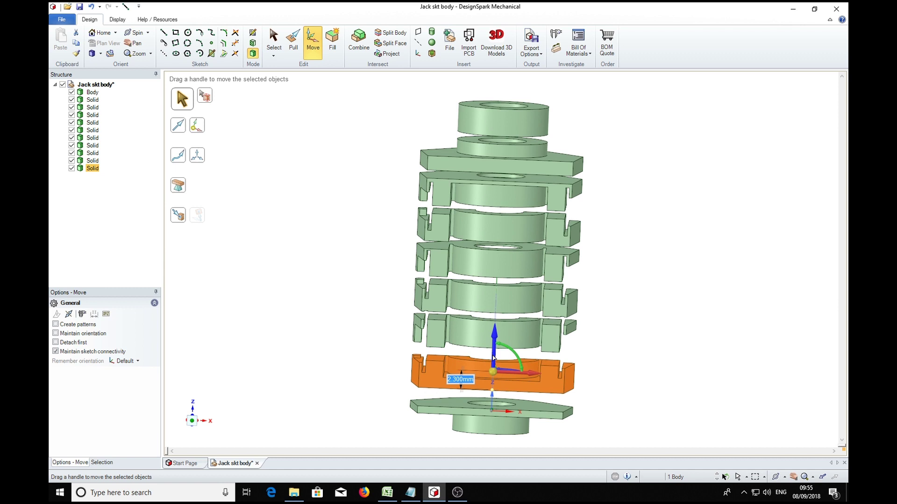
text(3)
key(Return)
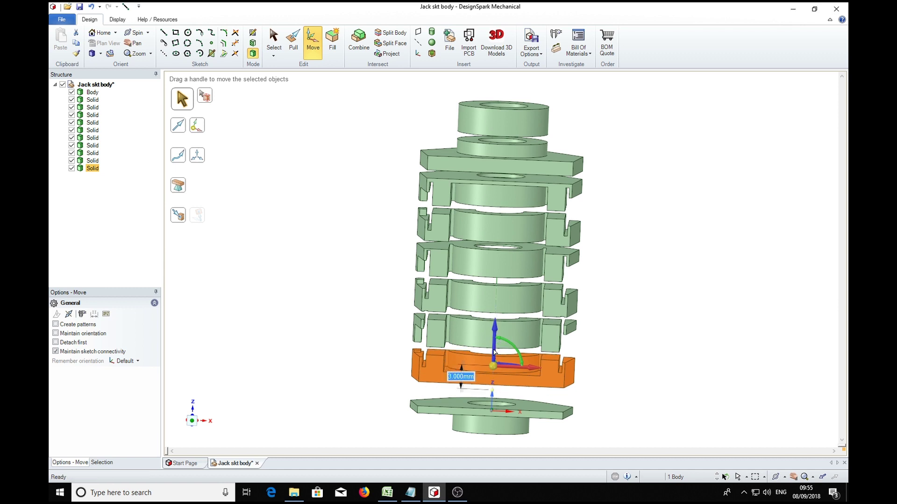
middle_drag(694, 322, 640, 316)
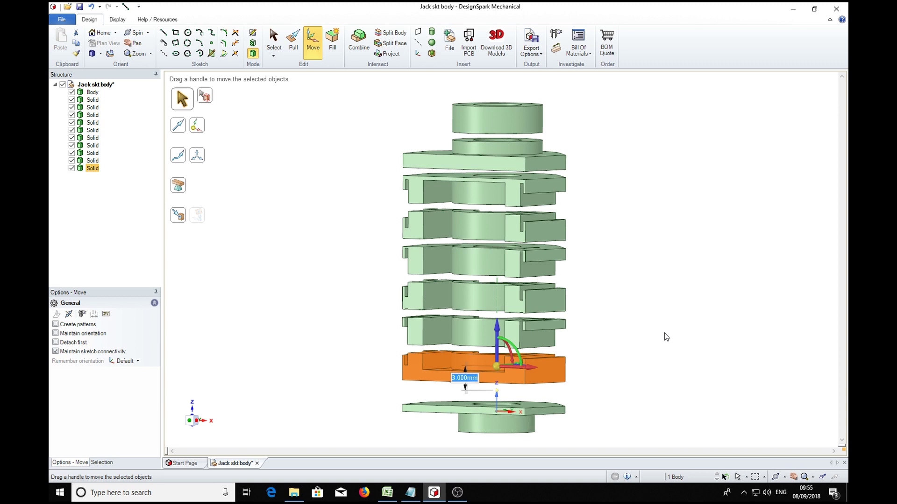
middle_drag(670, 308, 713, 302)
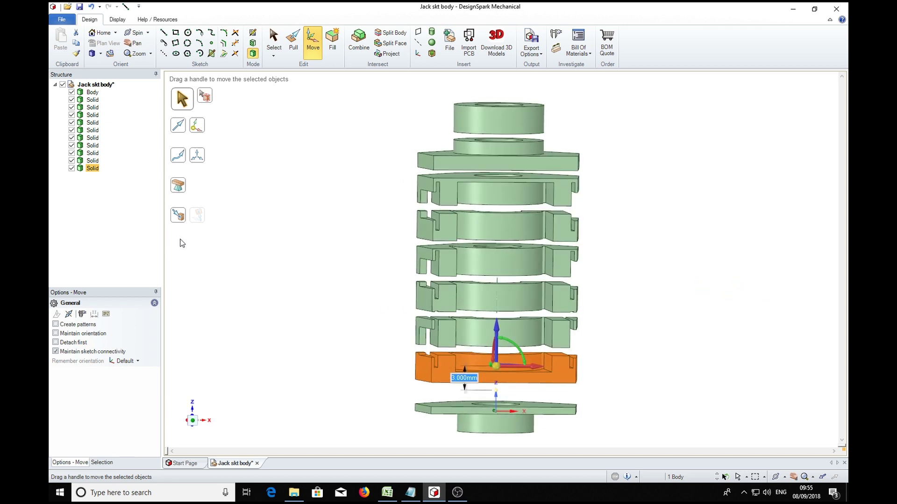
Move the small left side tab 5 mm outward to the left.
click(92, 161)
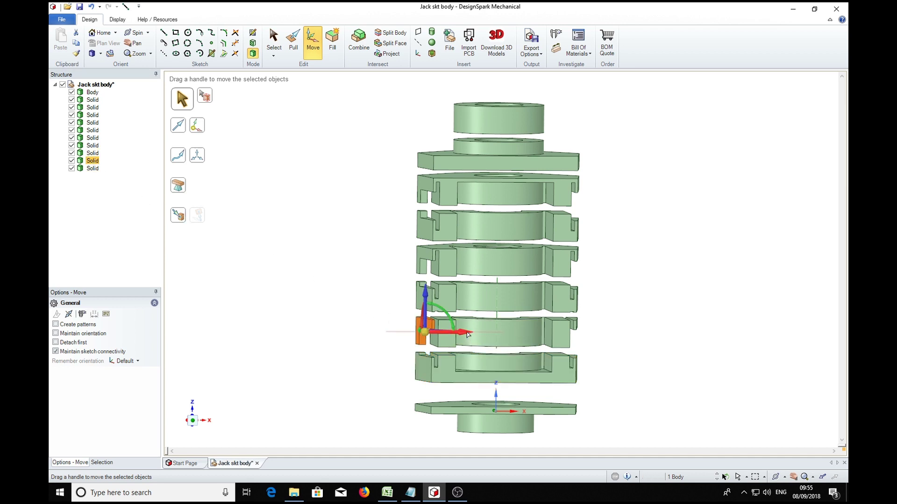
drag(467, 333, 427, 334)
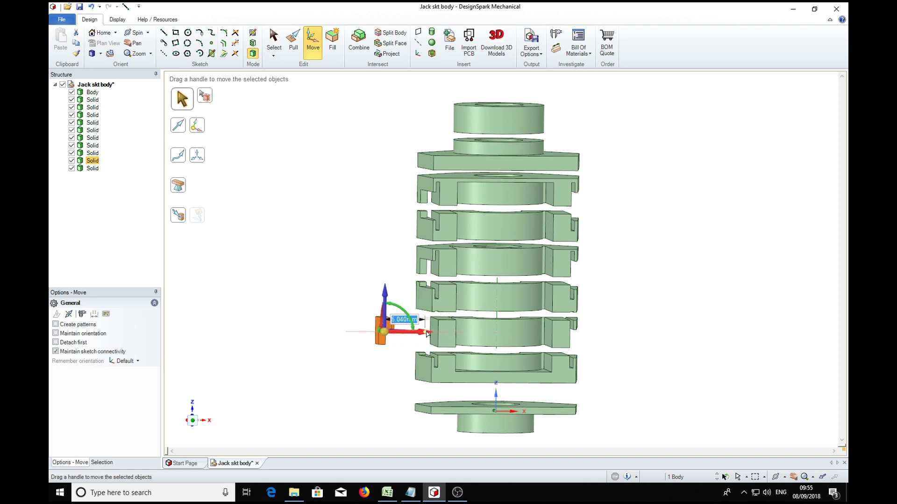
text(5)
key(Return)
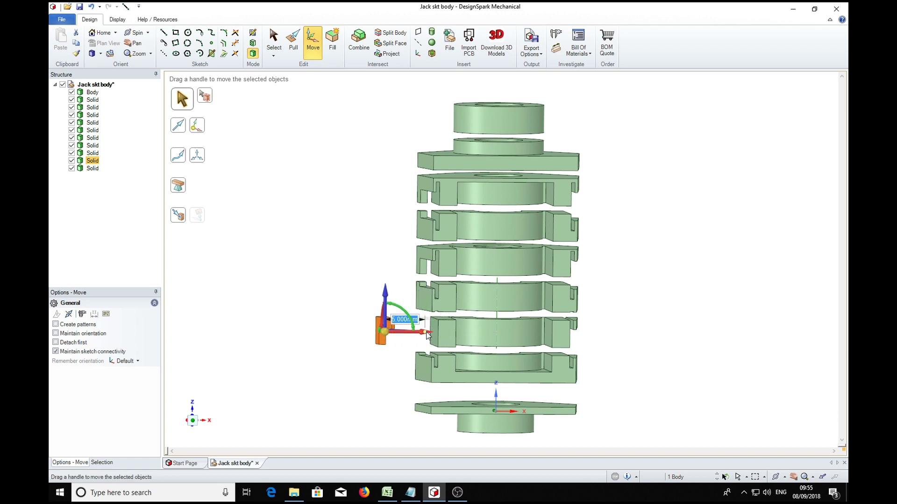
Drag the small right side tab outward to the right.
click(93, 138)
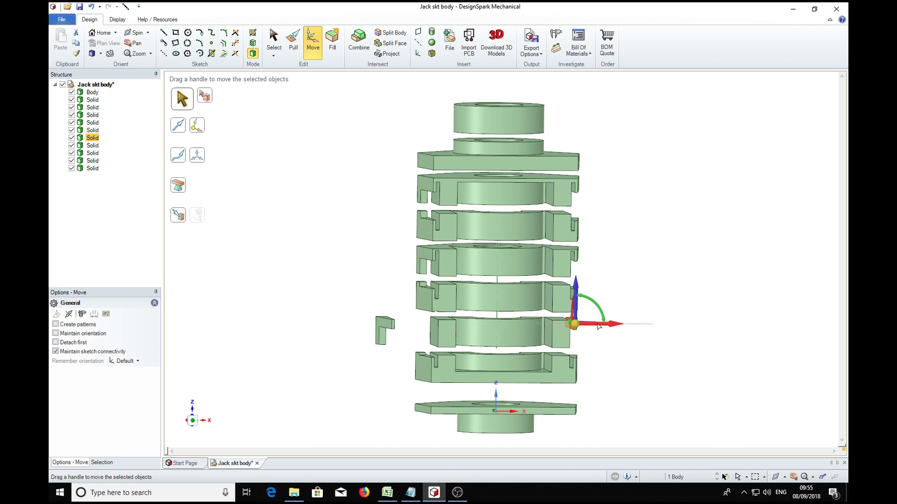
drag(600, 324, 639, 327)
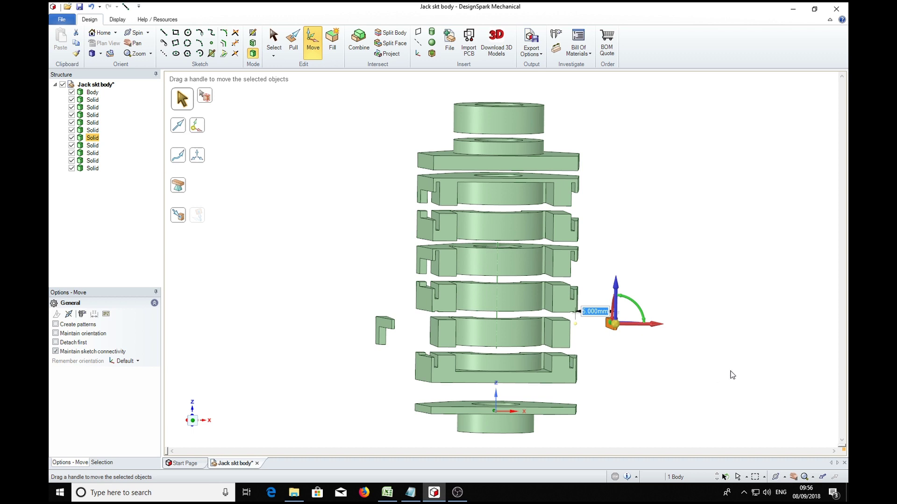
middle_drag(729, 373, 660, 346)
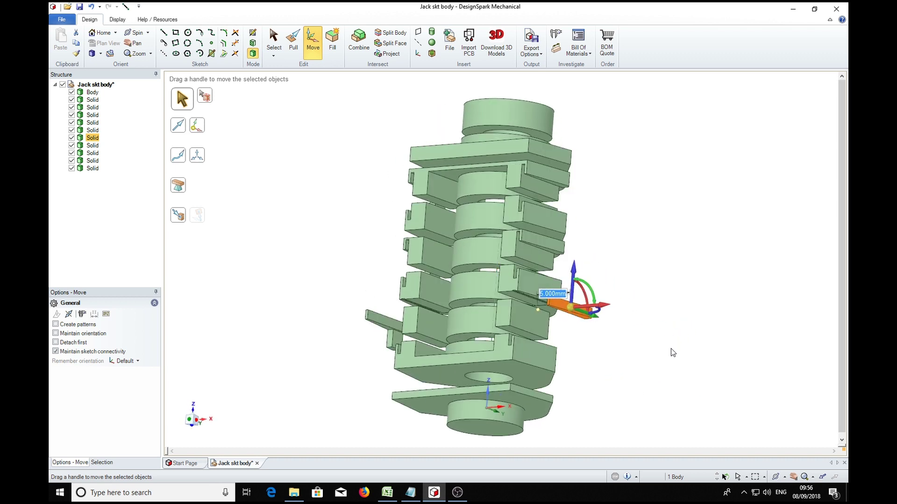
Check the stack from several angles, then accept the right tab's 5 mm outward move.
key(h)
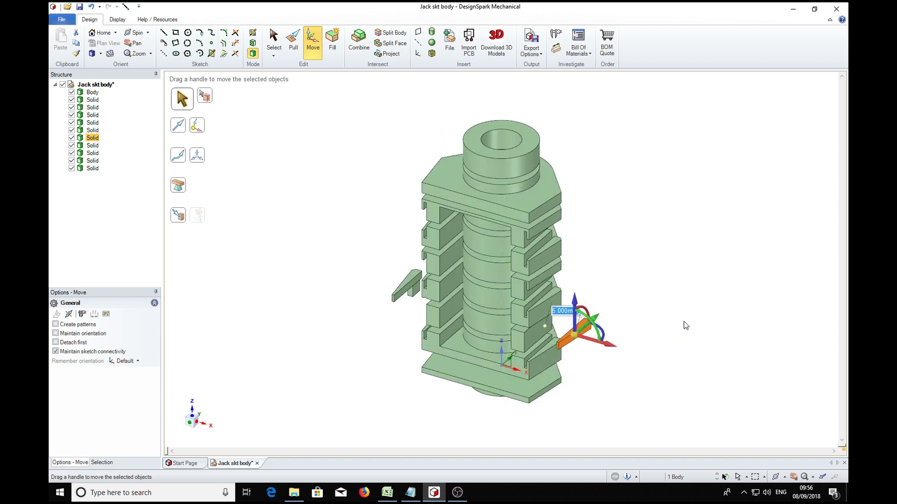
middle_drag(685, 327, 697, 287)
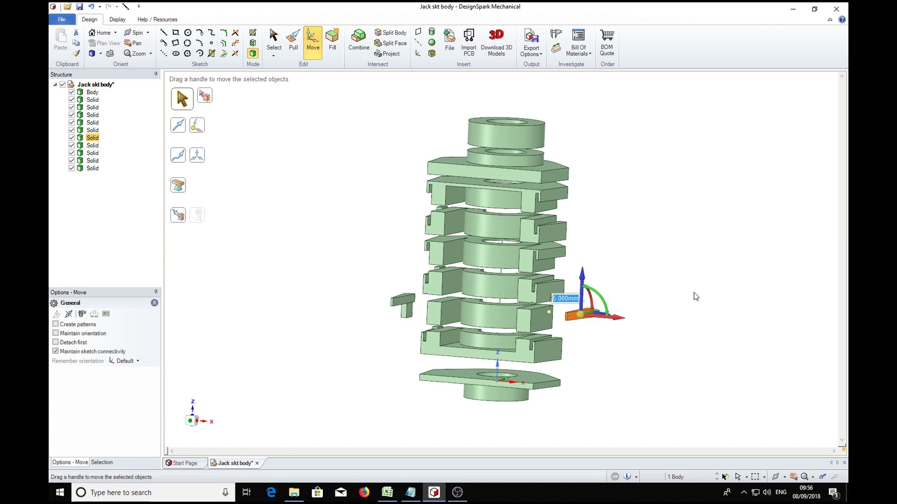
key(ctrl+z)
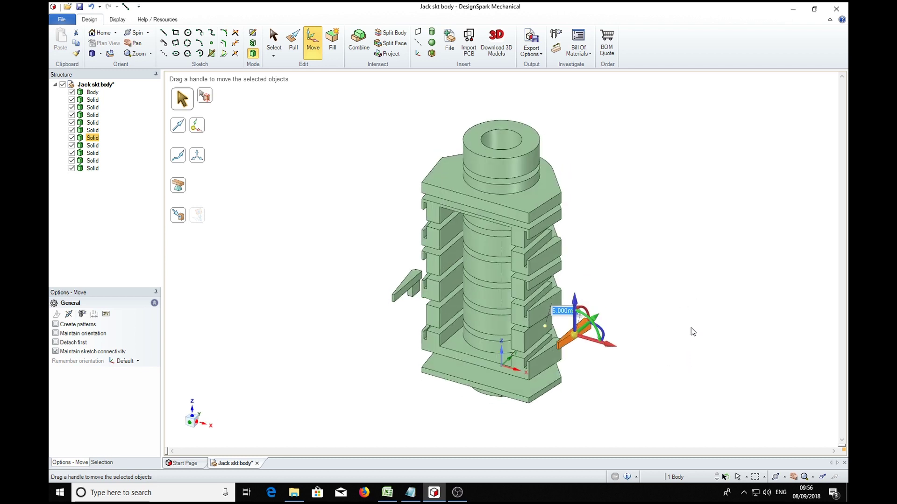
key(ctrl+y)
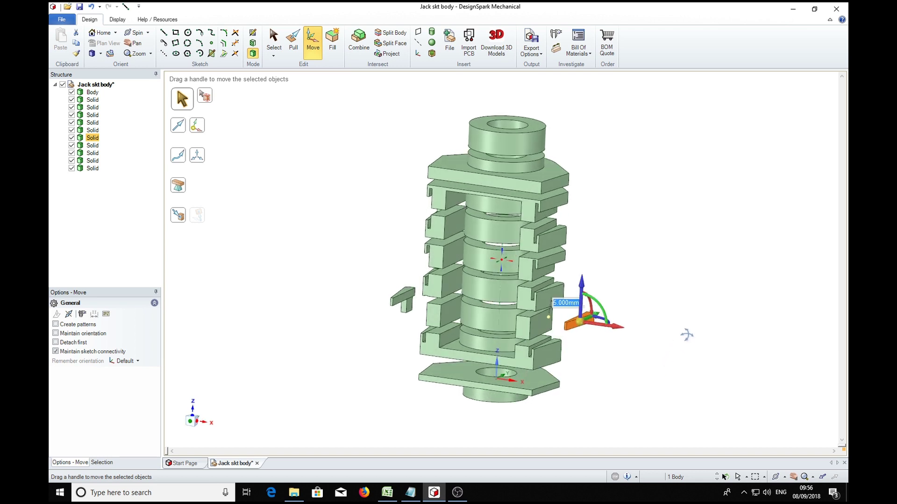
middle_drag(687, 335, 724, 322)
middle_drag(747, 280, 687, 295)
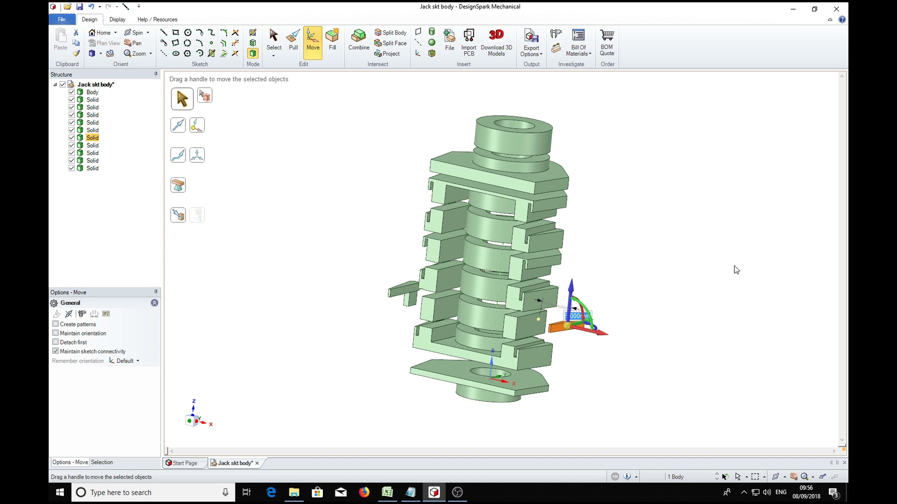
middle_drag(700, 325, 680, 320)
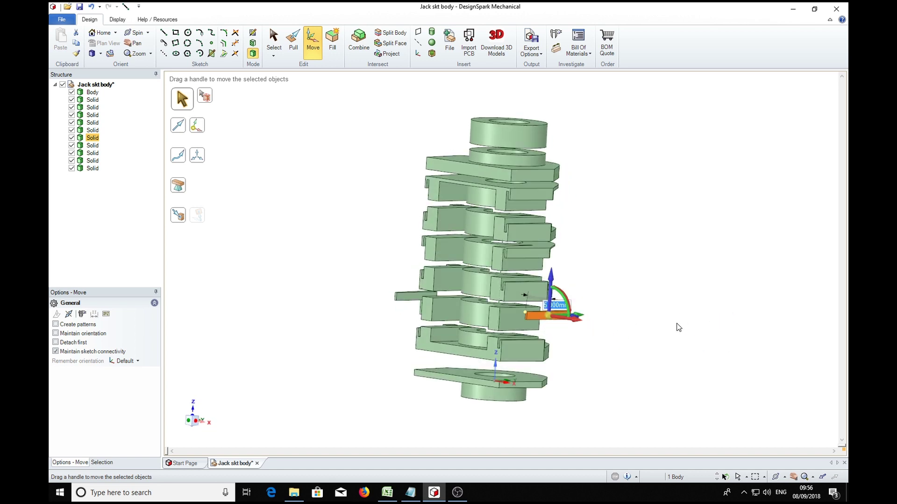
key(h)
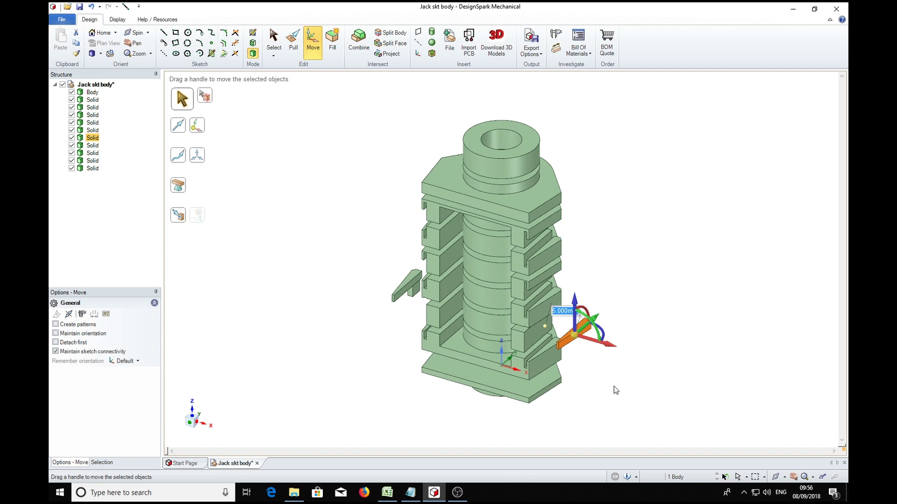
middle_drag(610, 387, 641, 403)
key(Return)
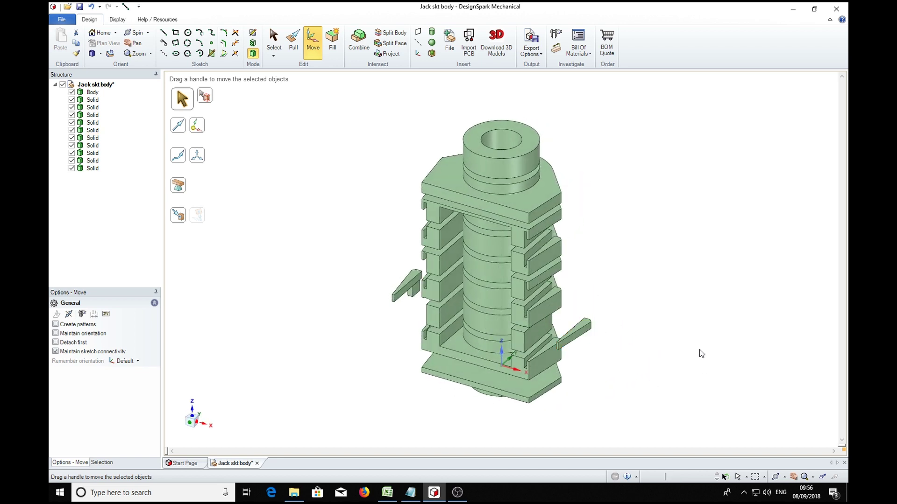